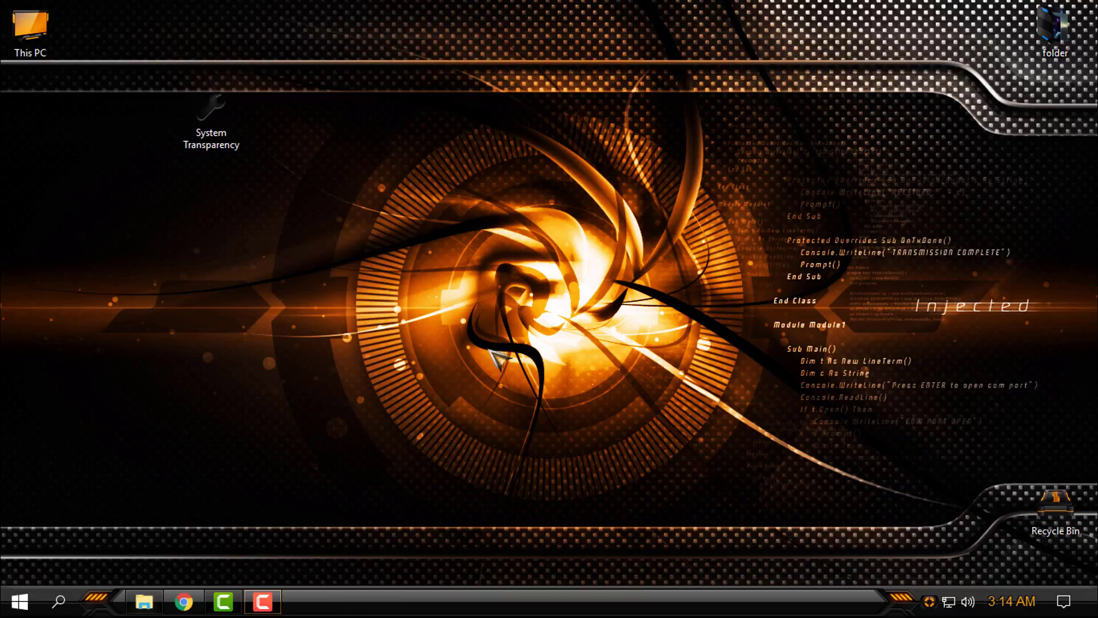
Move the This PC window left, close it, then reopen File Explorer at This PC.
drag(598, 86, 403, 77)
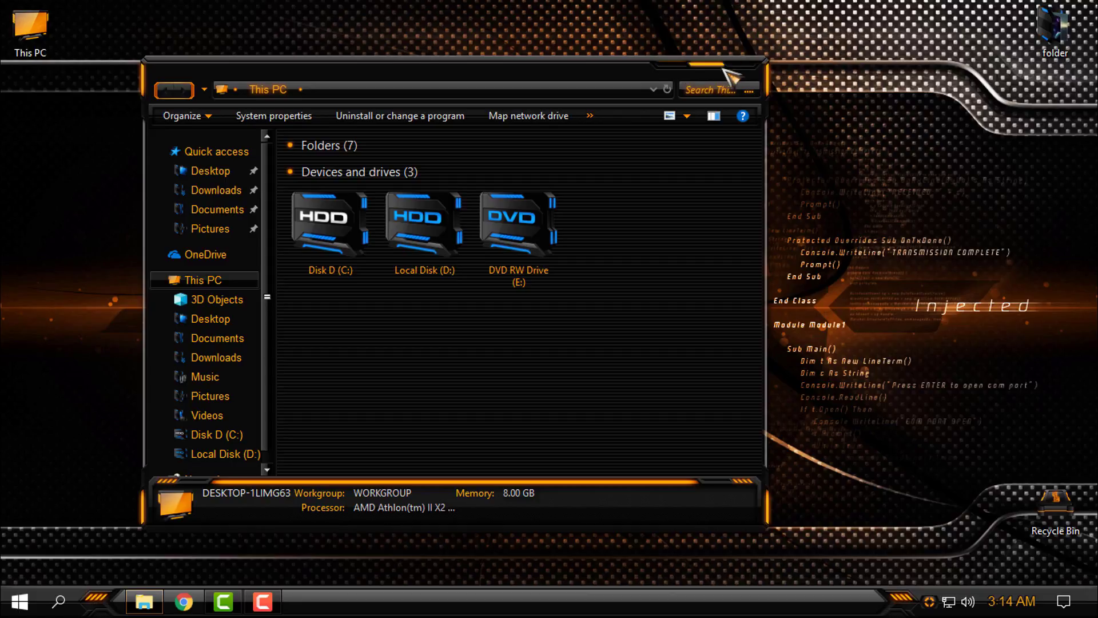
click(754, 72)
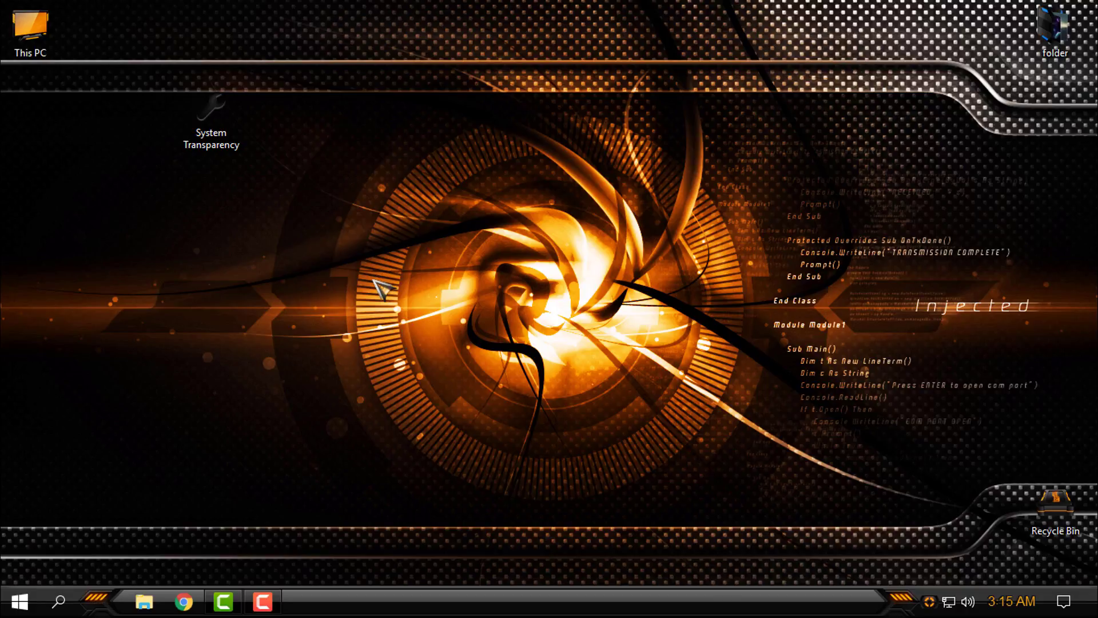
key(super+e)
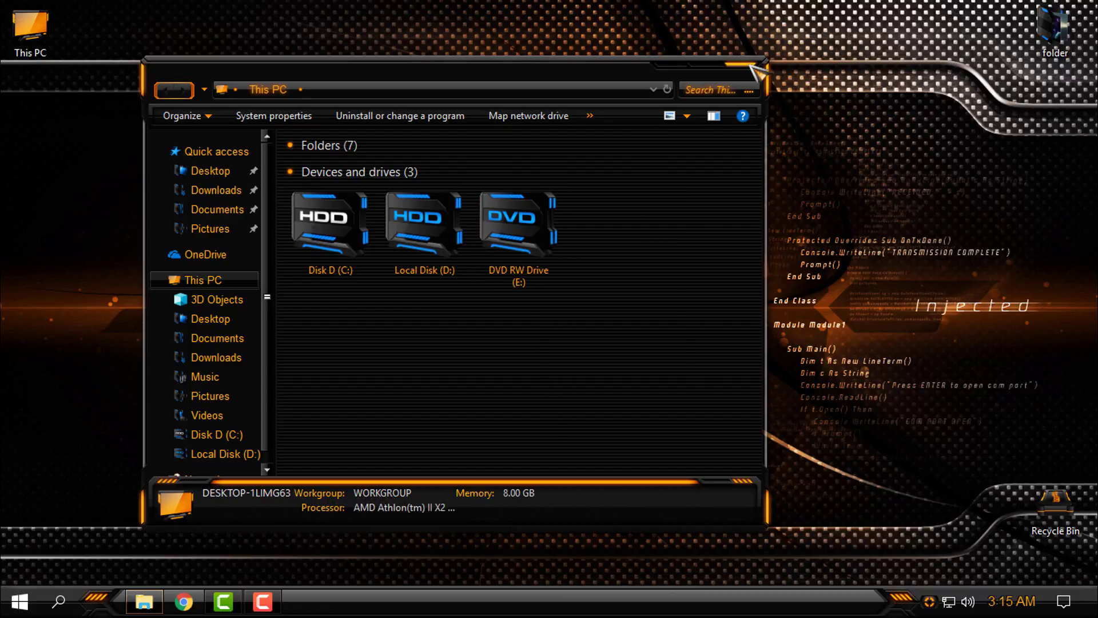
Close This PC and go to Personalize from the desktop context menu to apply the Windows theme.
click(754, 70)
right_click(578, 202)
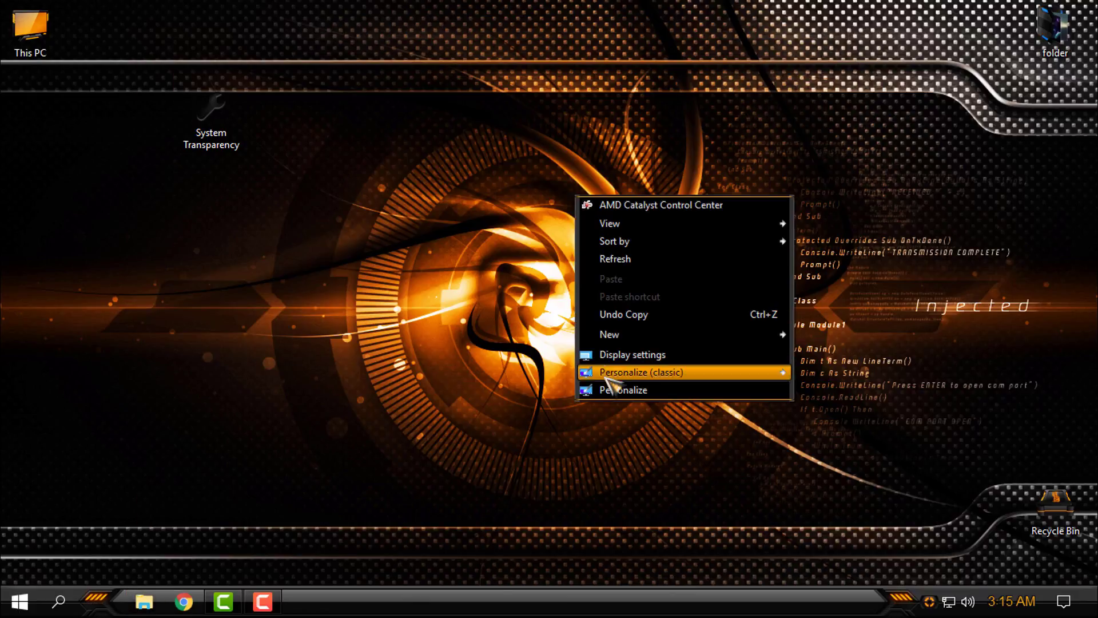
click(609, 388)
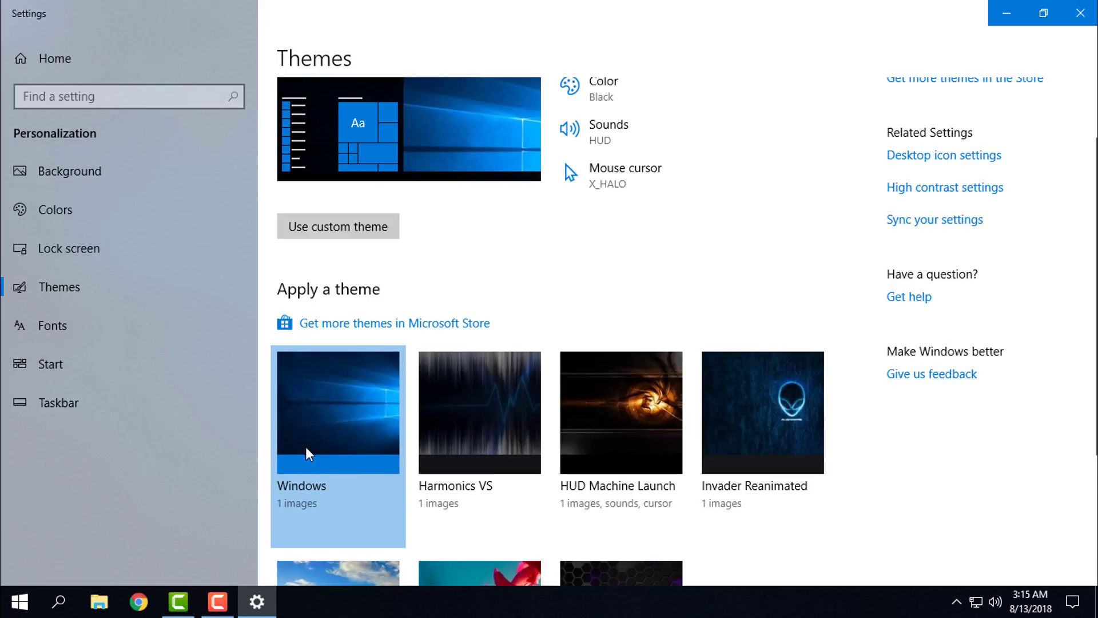
Refresh the desktop from its context menu.
click(1080, 13)
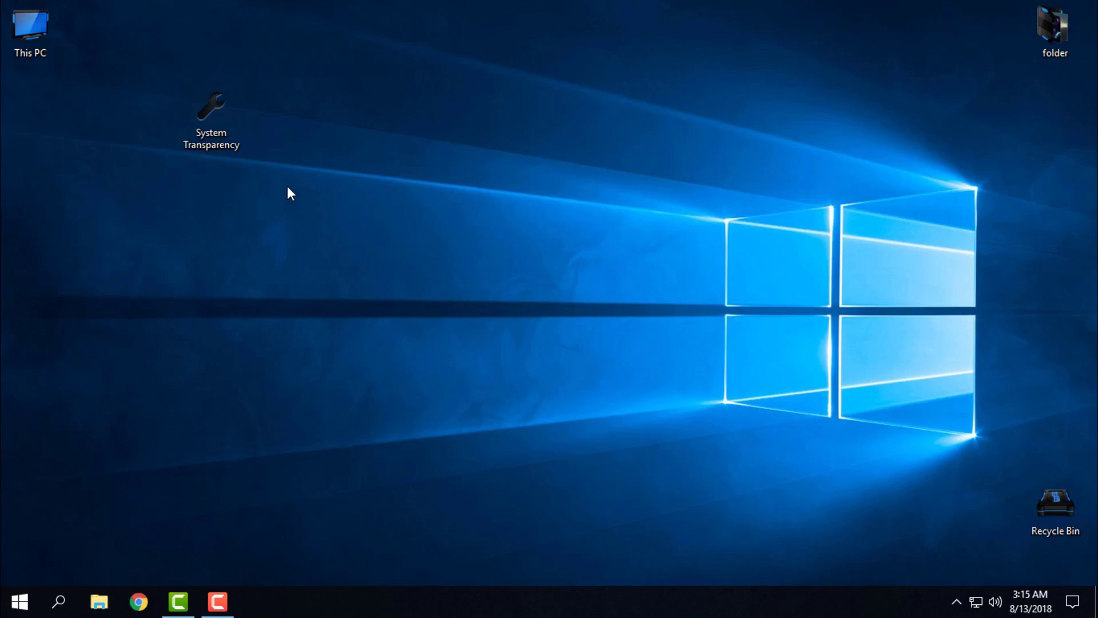
right_click(287, 187)
click(330, 255)
Open This PC in File Explorer, reposition and refresh it, close it, then bring up the desktop menu.
click(102, 601)
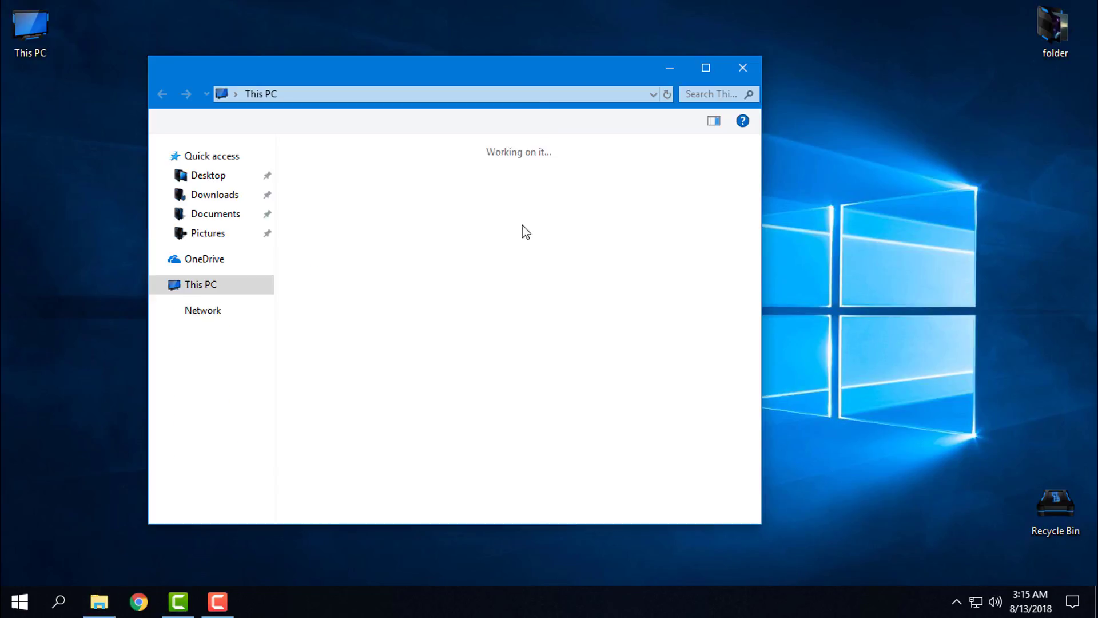
drag(550, 83, 611, 103)
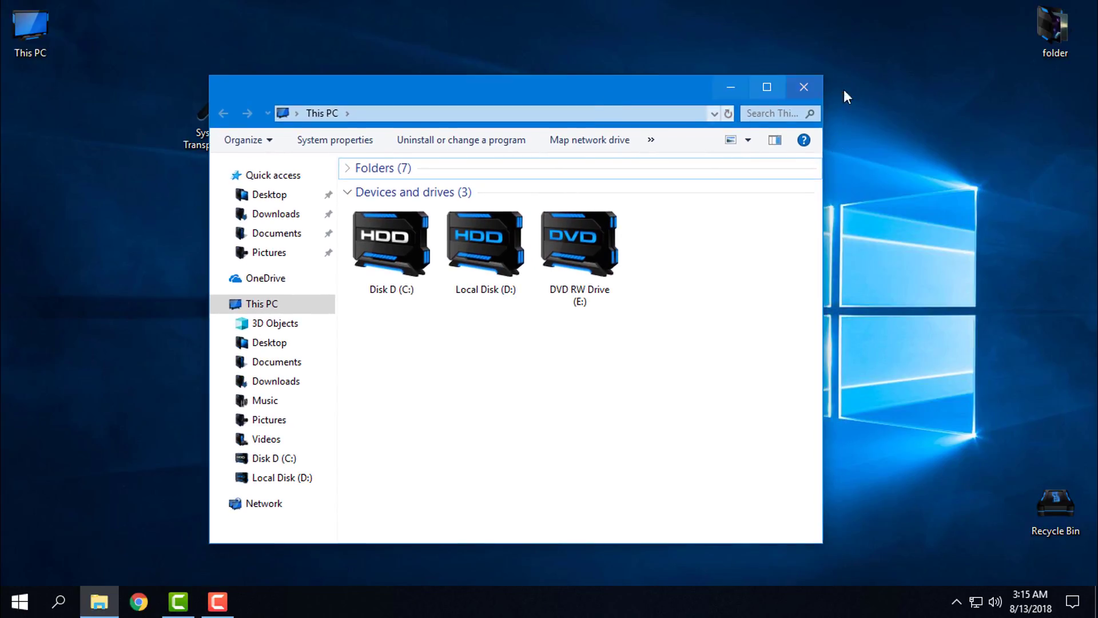
click(729, 113)
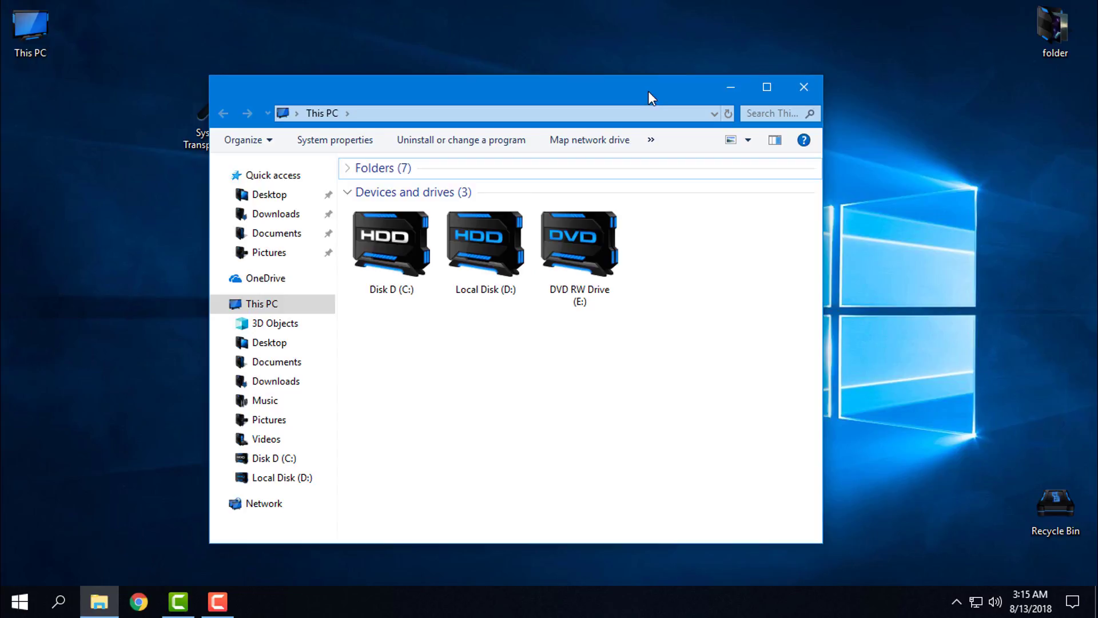
drag(650, 90, 641, 112)
click(803, 110)
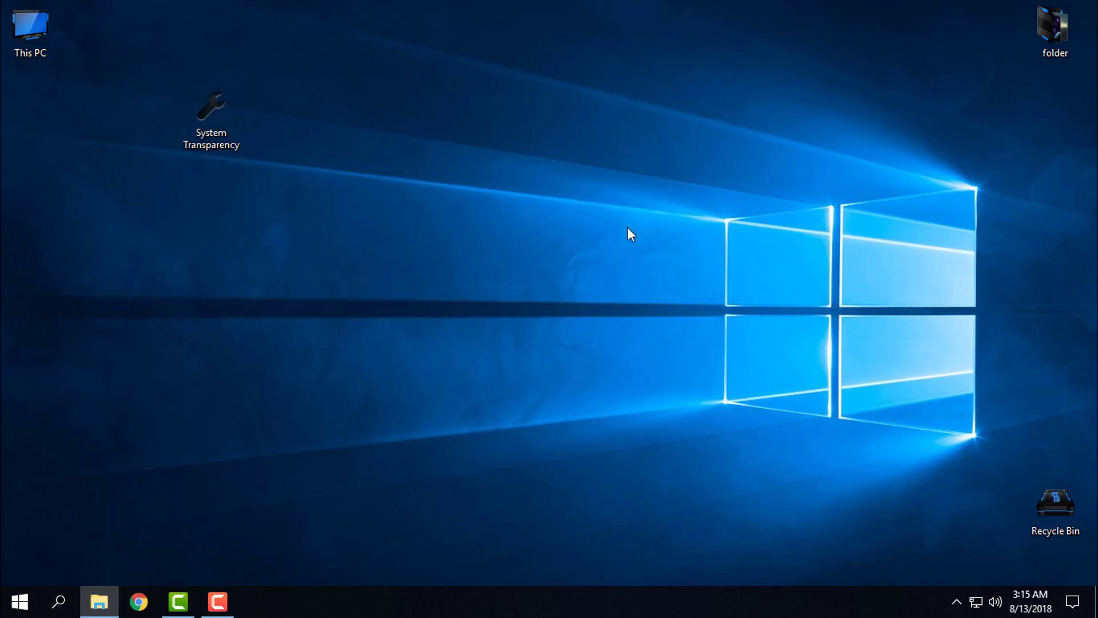
right_click(465, 329)
Apply the Harmonics VS theme from Personalization Themes, then close Settings.
click(495, 538)
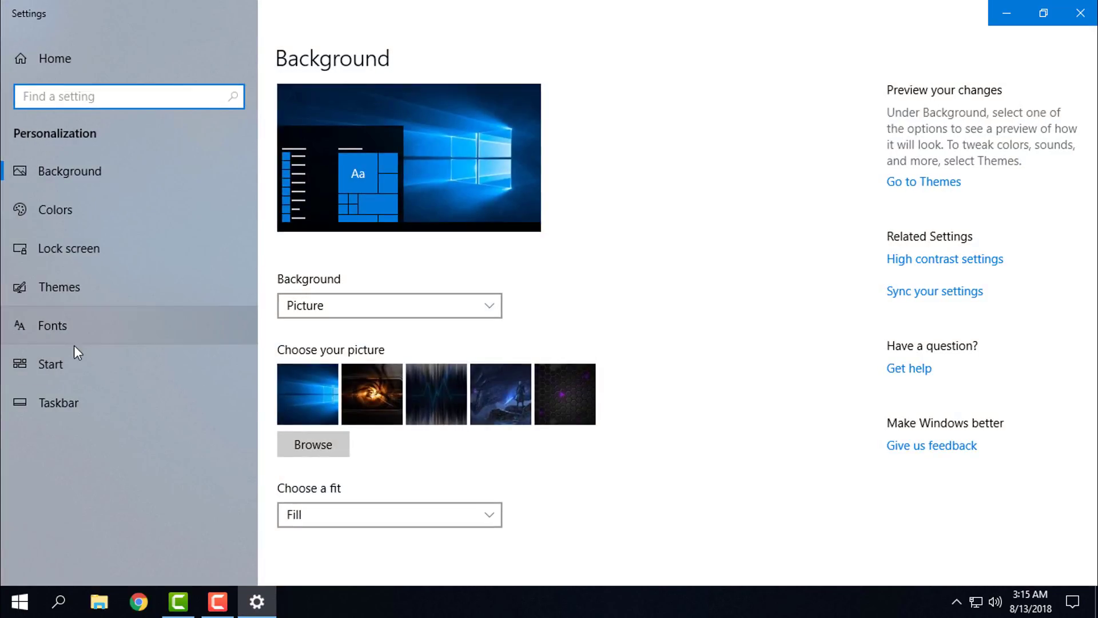
click(80, 297)
scroll(661, 397, down, 5)
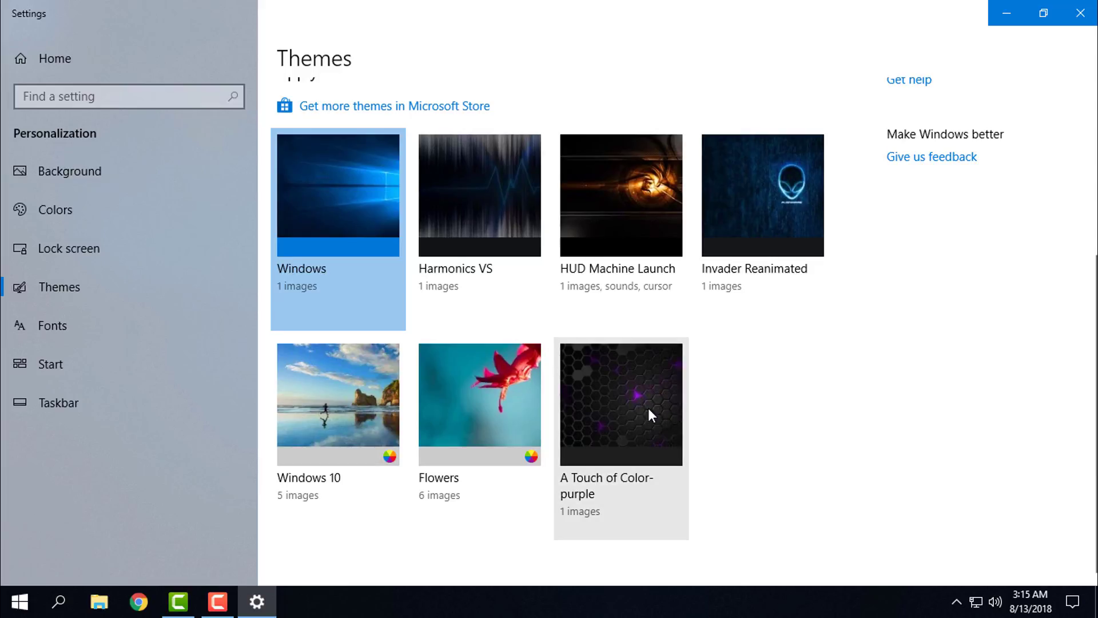
click(499, 196)
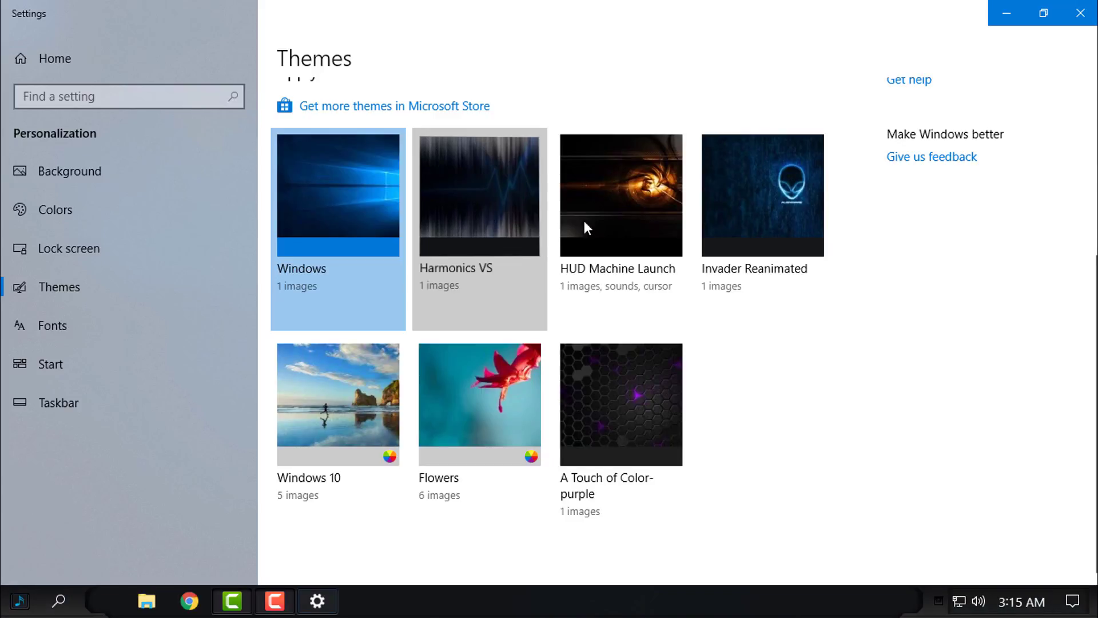
scroll(515, 490, down, 4)
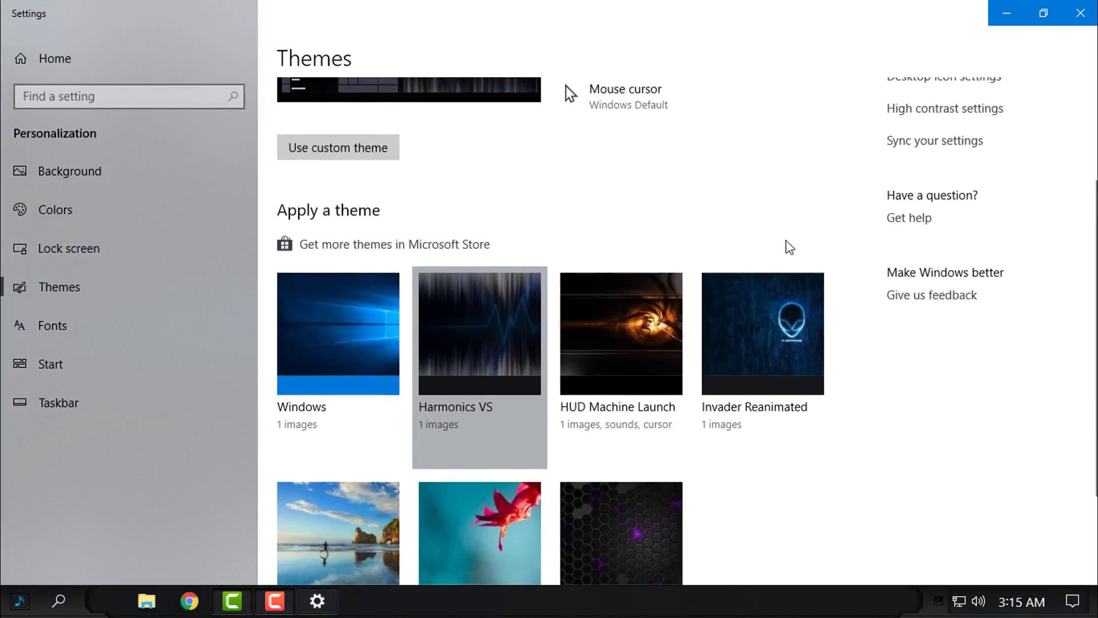
click(1091, 16)
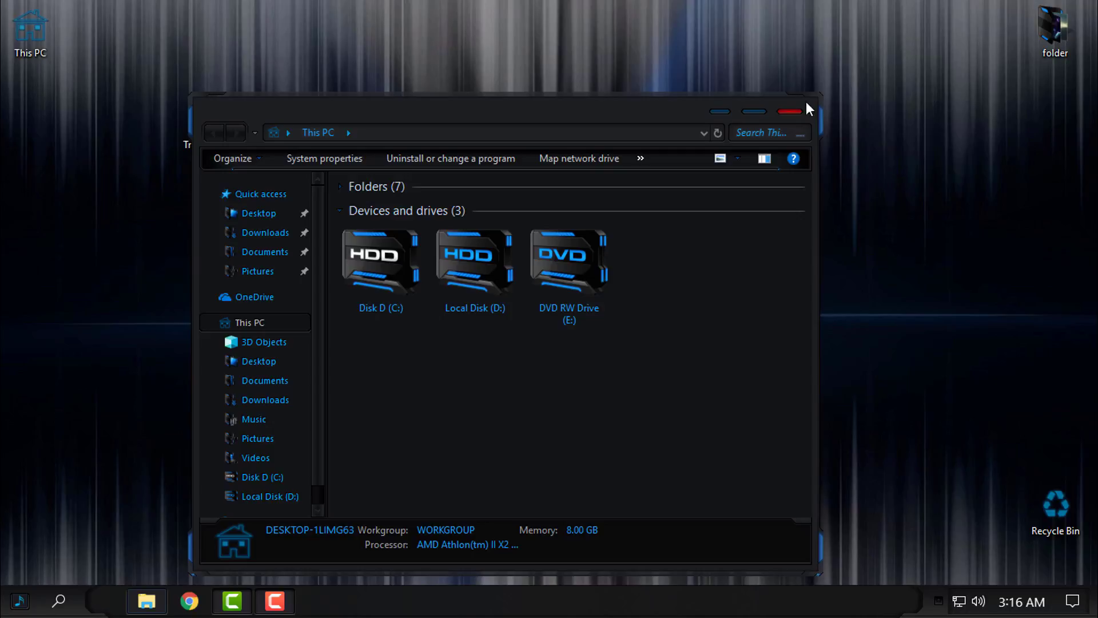
Reposition the dark-styled This PC window on the Harmonics desktop.
drag(655, 119, 646, 93)
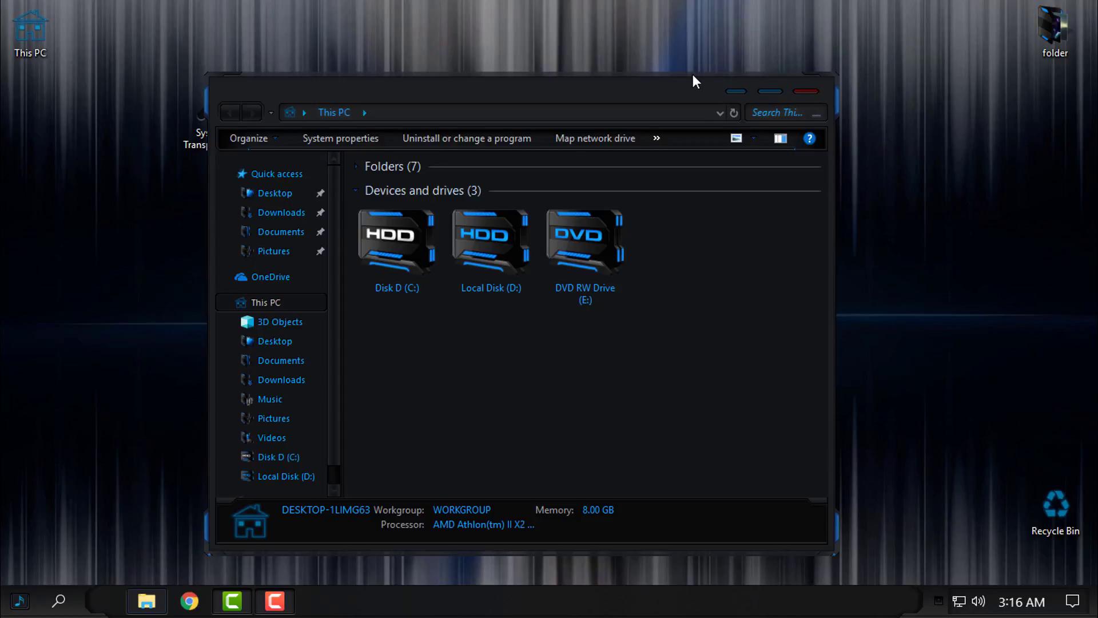
mouse_move(669, 94)
mouse_down()
mouse_move(719, 91)
mouse_move(662, 103)
mouse_up()
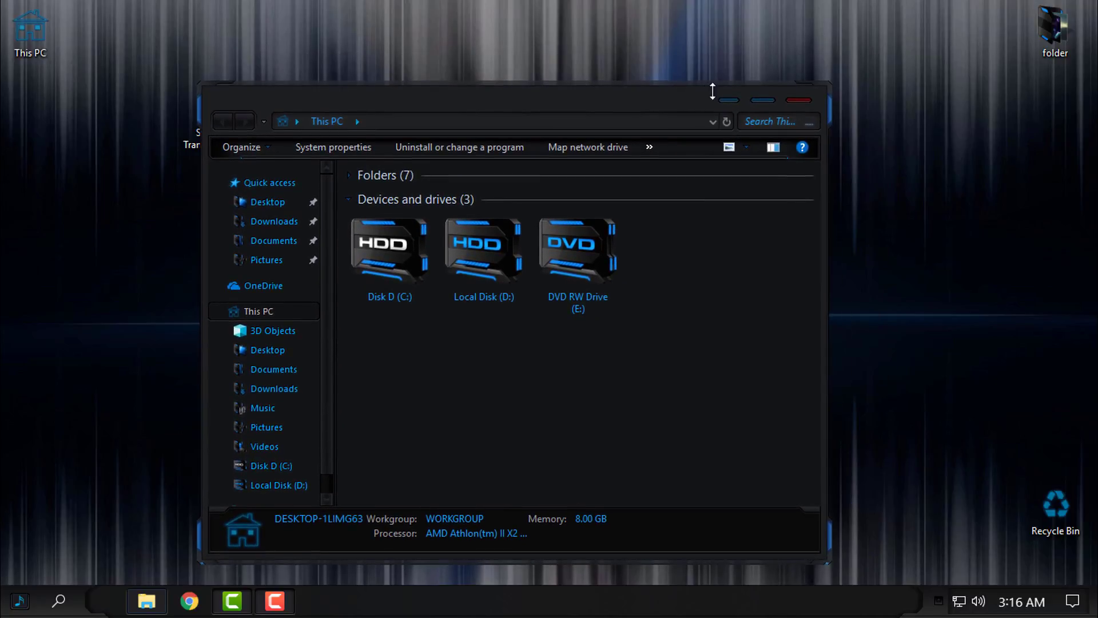
Close This PC, refresh the desktop, check the Start menu's look, and refresh again.
click(800, 101)
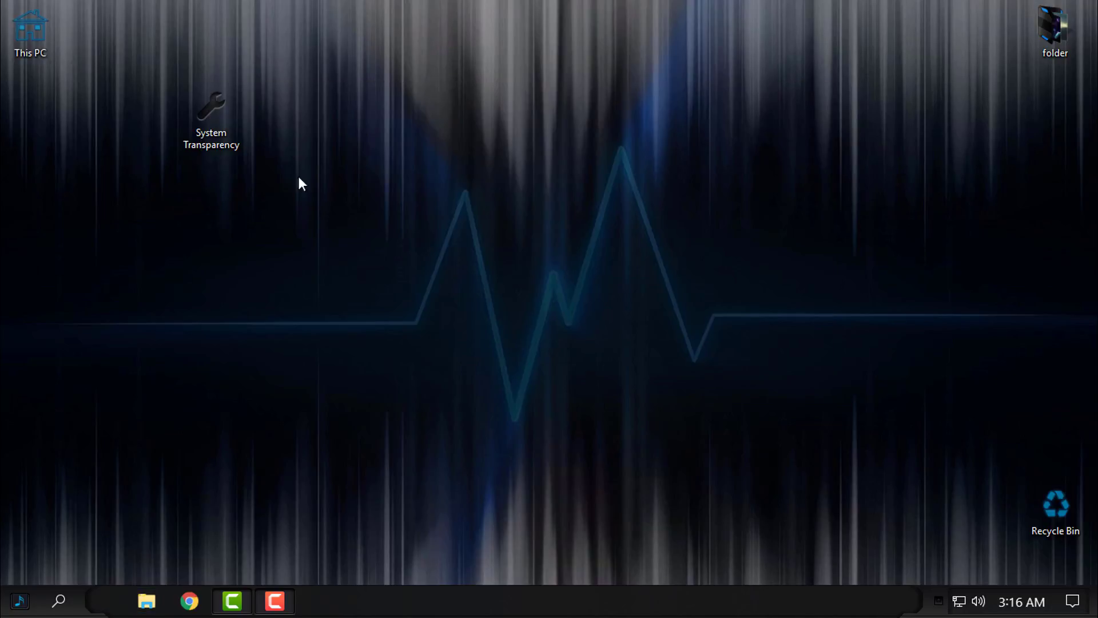
right_click(286, 176)
click(309, 238)
click(14, 595)
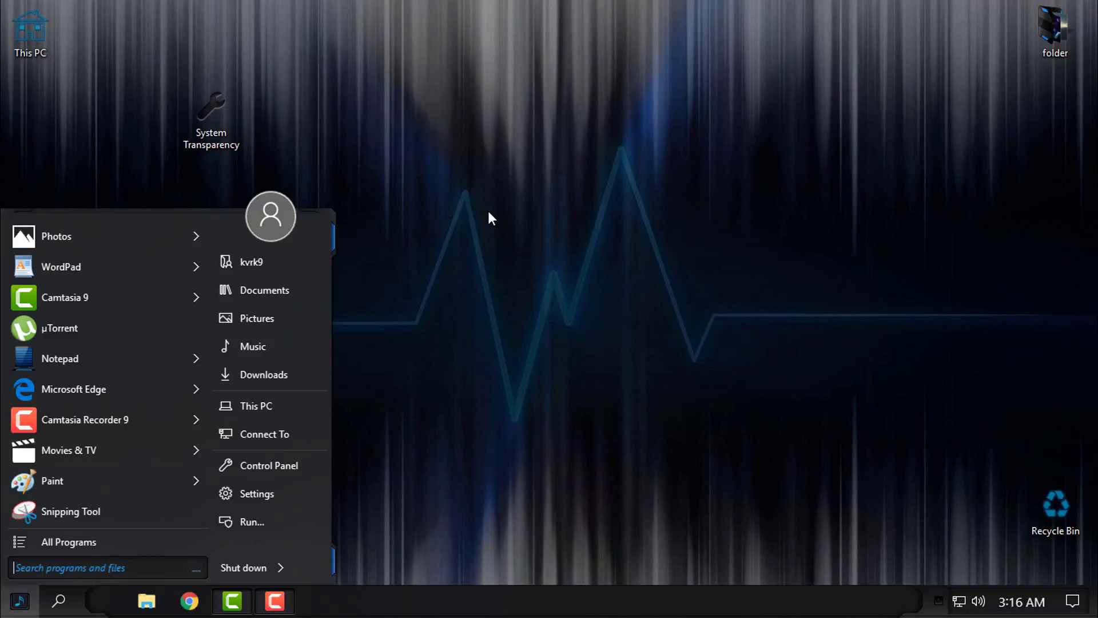
click(287, 164)
right_click(286, 163)
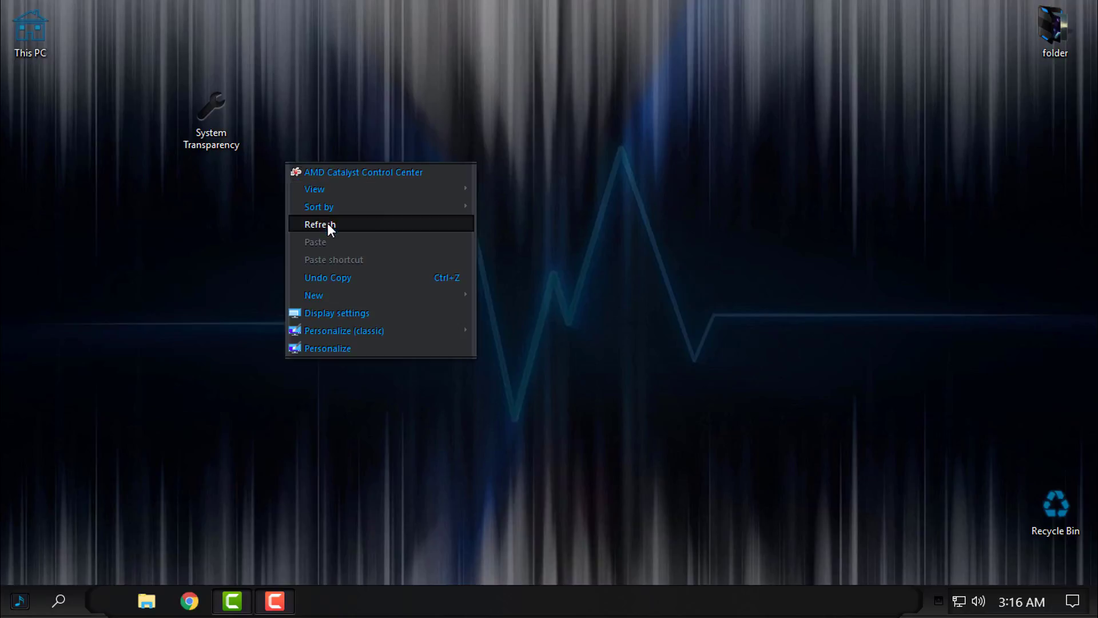
click(327, 223)
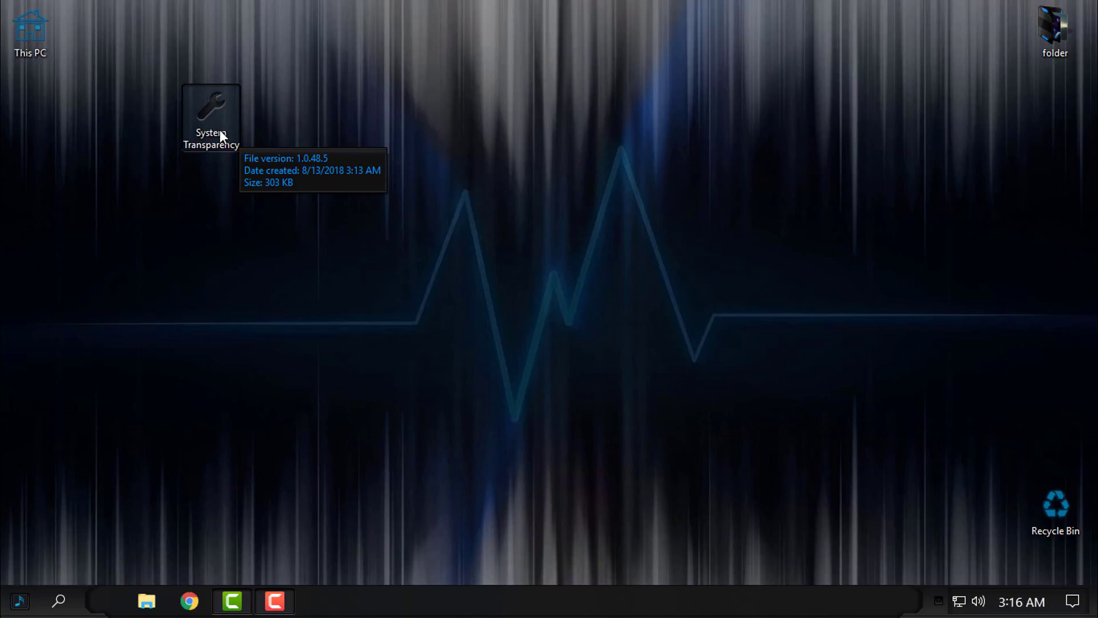
Launch System Transparency, dismiss its notification, and reveal its hidden tray icon.
double_click(220, 131)
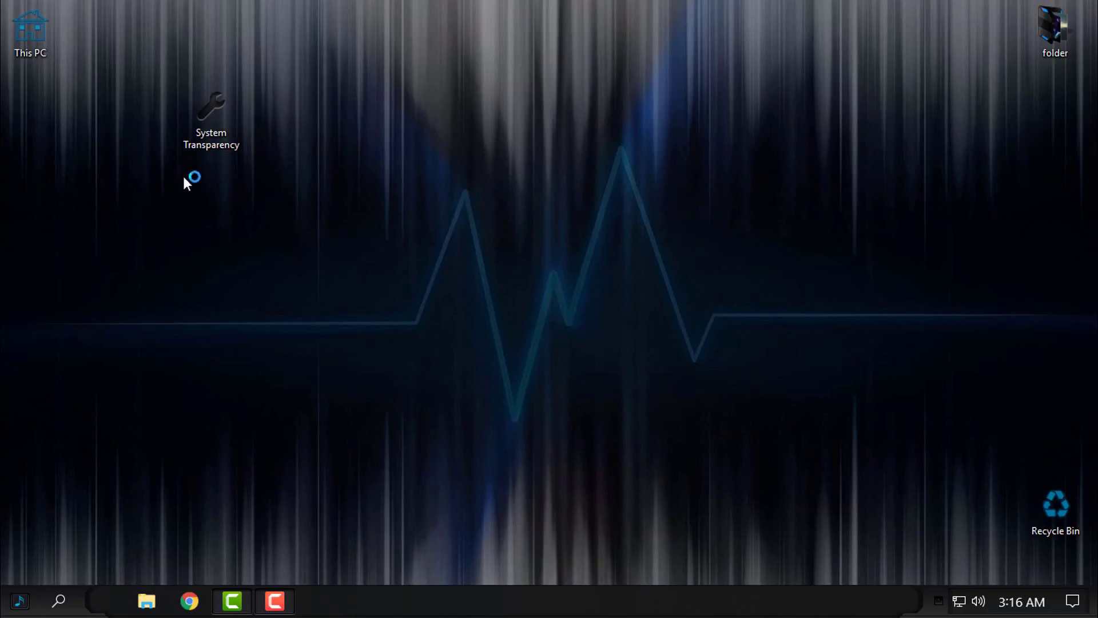
click(941, 599)
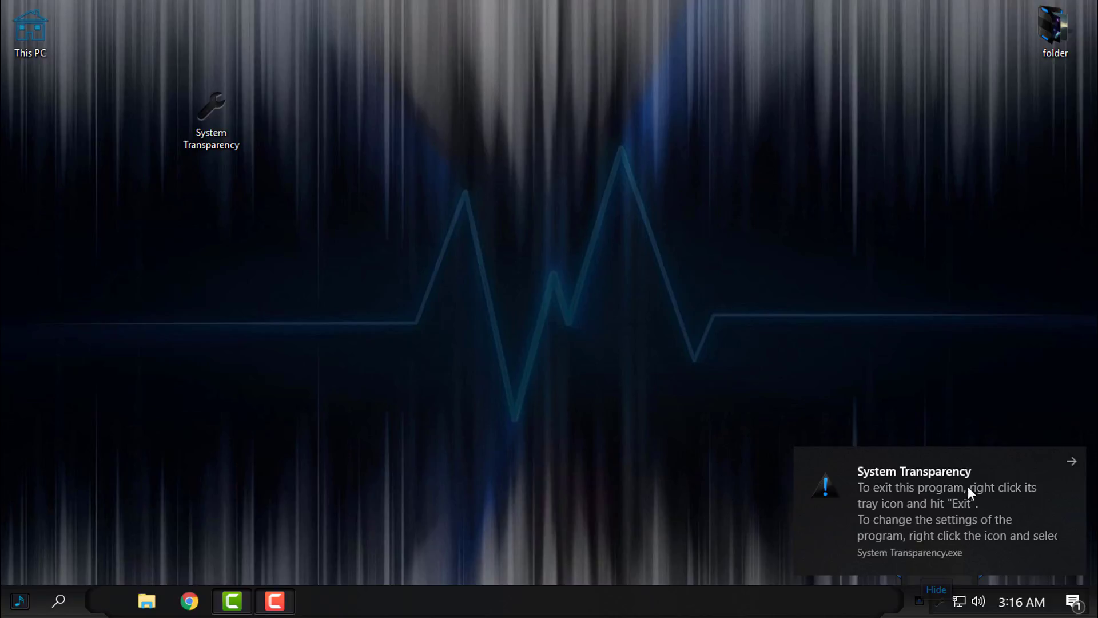
click(1071, 461)
click(940, 602)
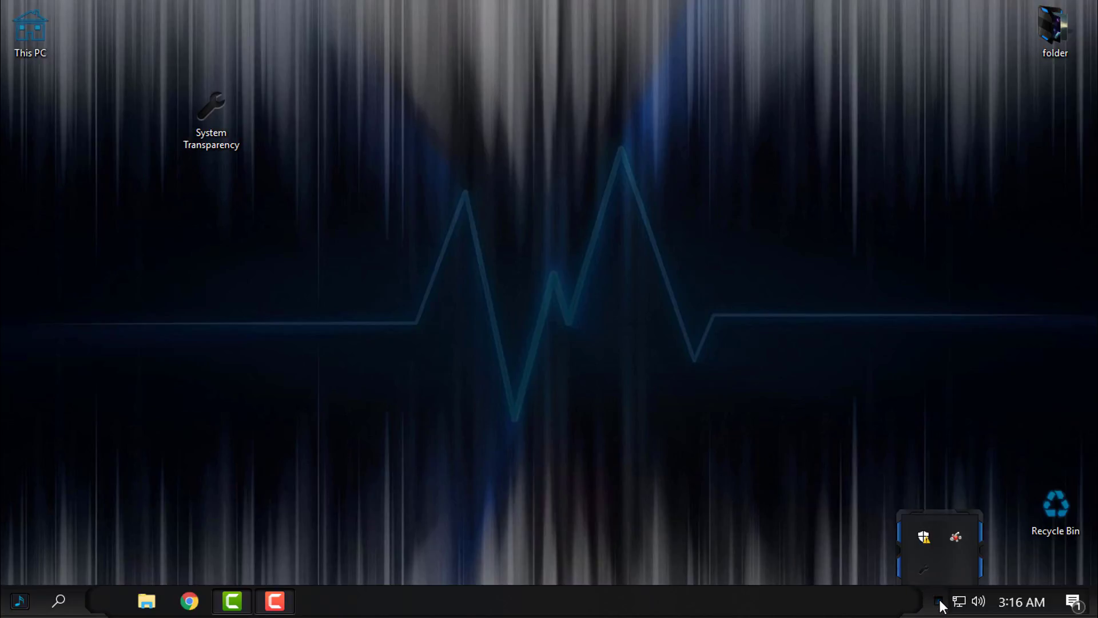
Open System Transparency's Setup and Info dialog and set transparency to 150.
right_click(924, 571)
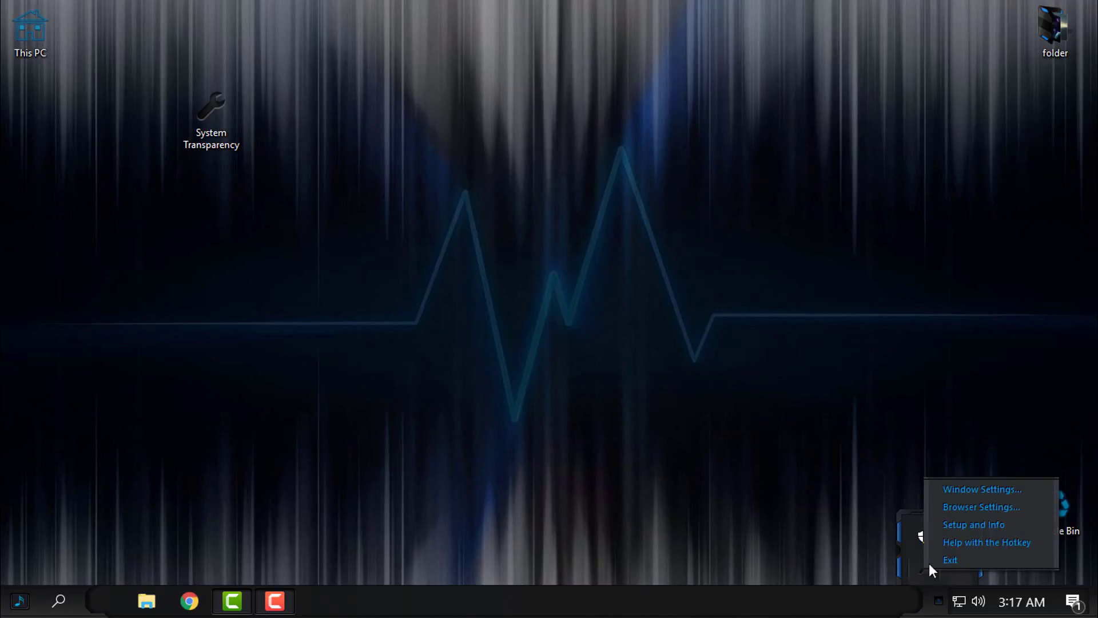
click(984, 525)
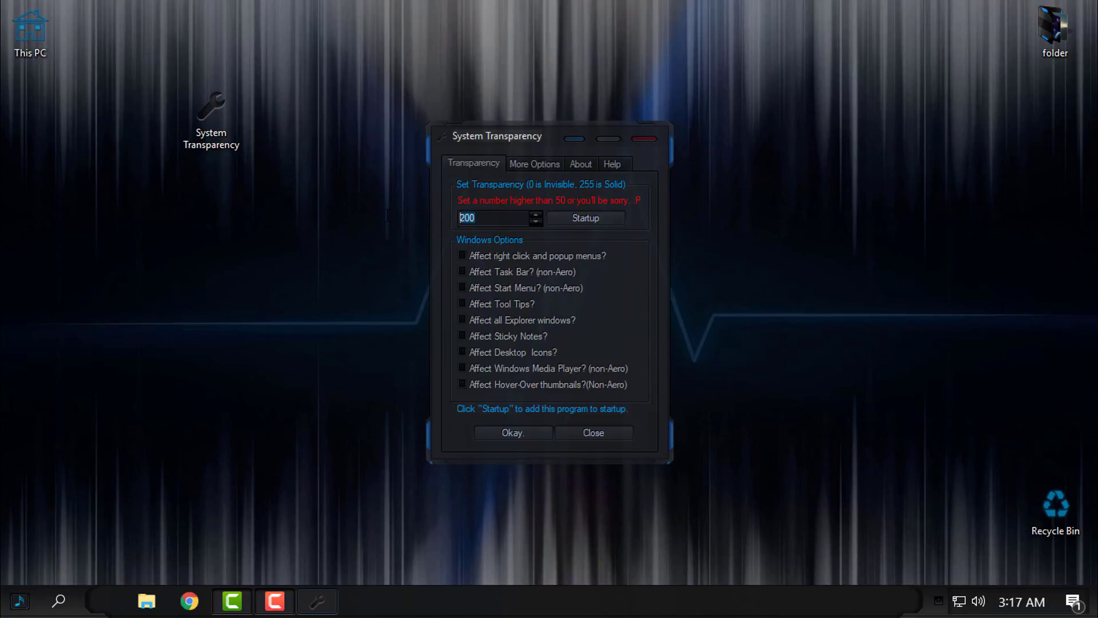
text(150)
Apply the 150 transparency setting, dismiss the notification, and view the semi-transparent Start menu.
click(514, 432)
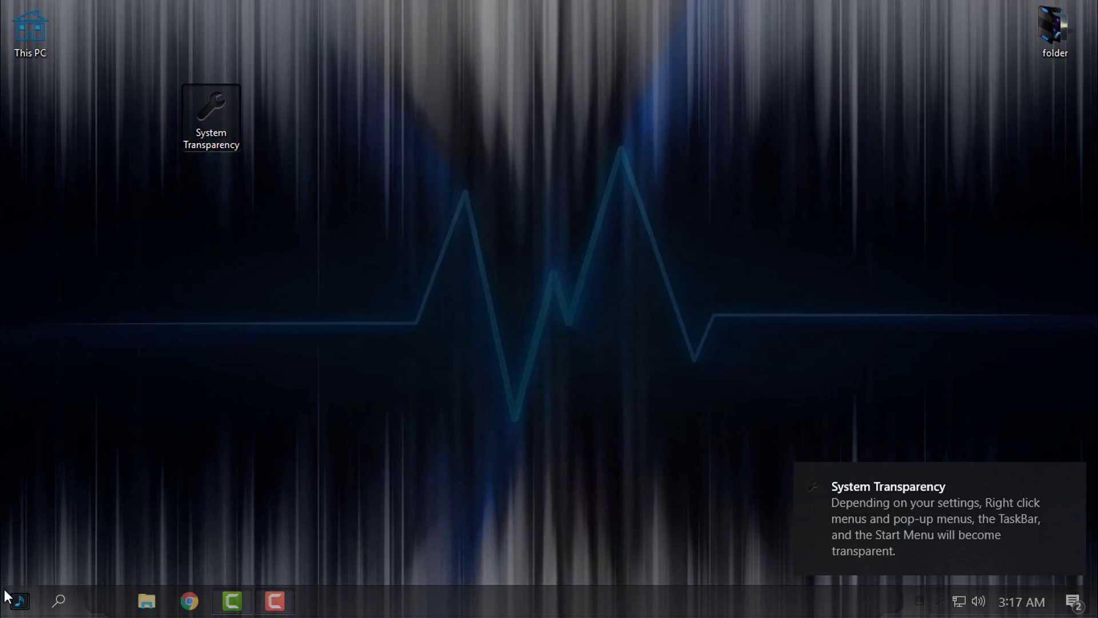
click(1074, 480)
click(21, 603)
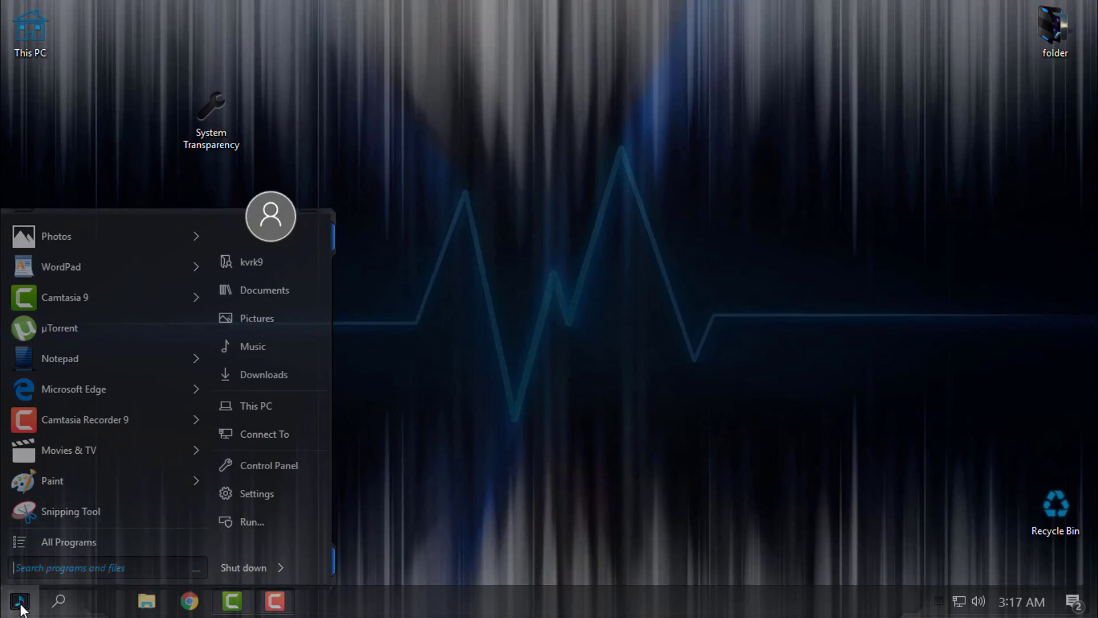
Set StartIsBack's Appearance to the Harmonics + Windows 10 button style, apply it, and reopen Start.
right_click(321, 224)
click(334, 236)
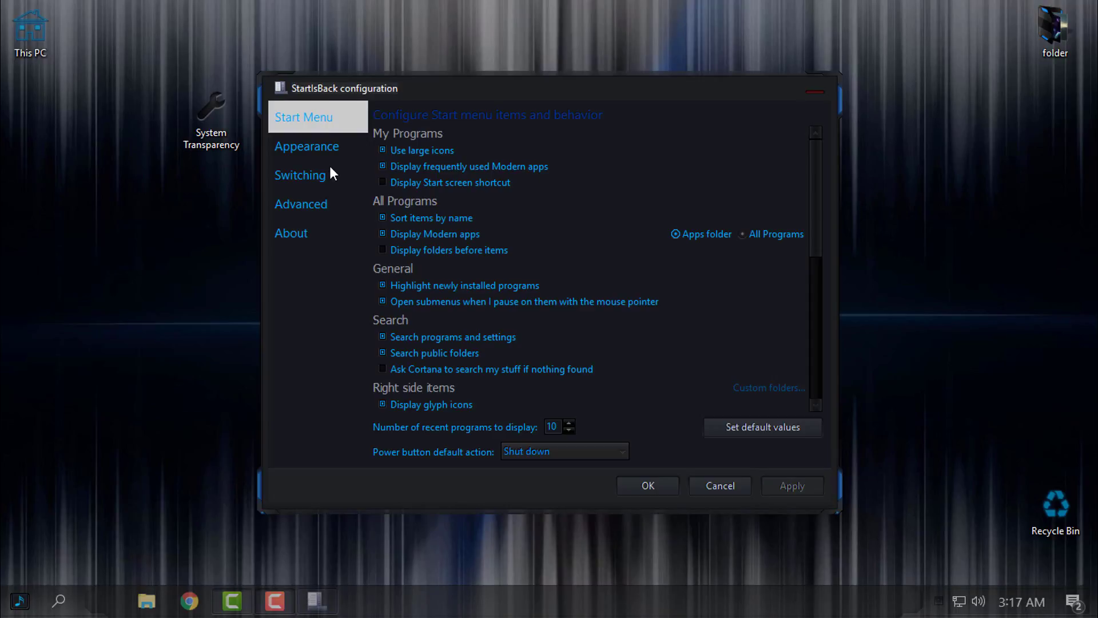
click(317, 146)
click(466, 202)
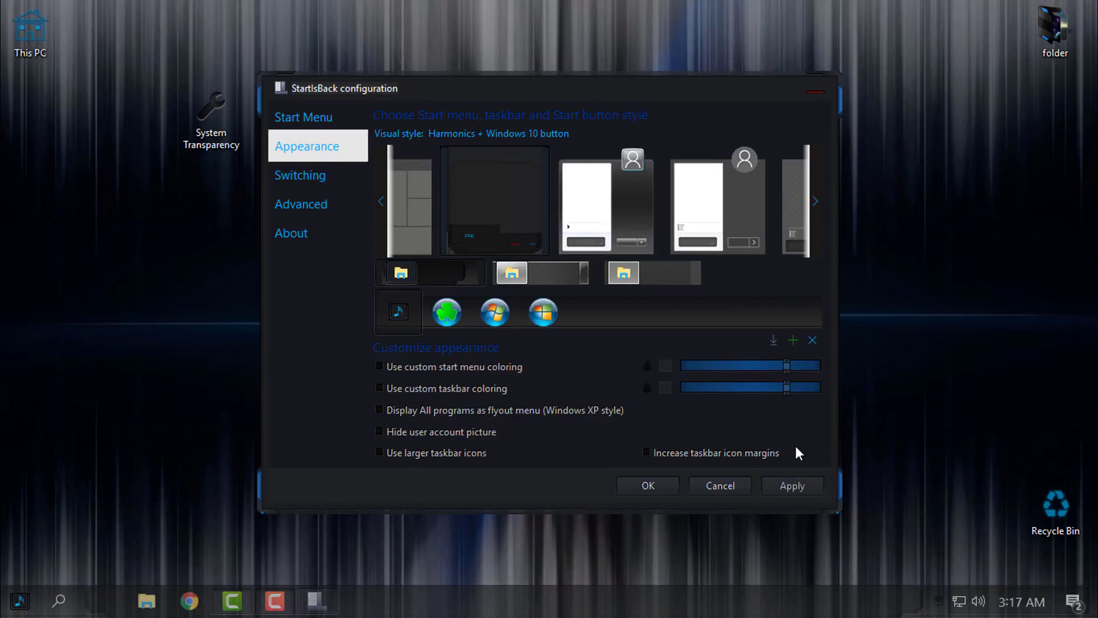
click(797, 491)
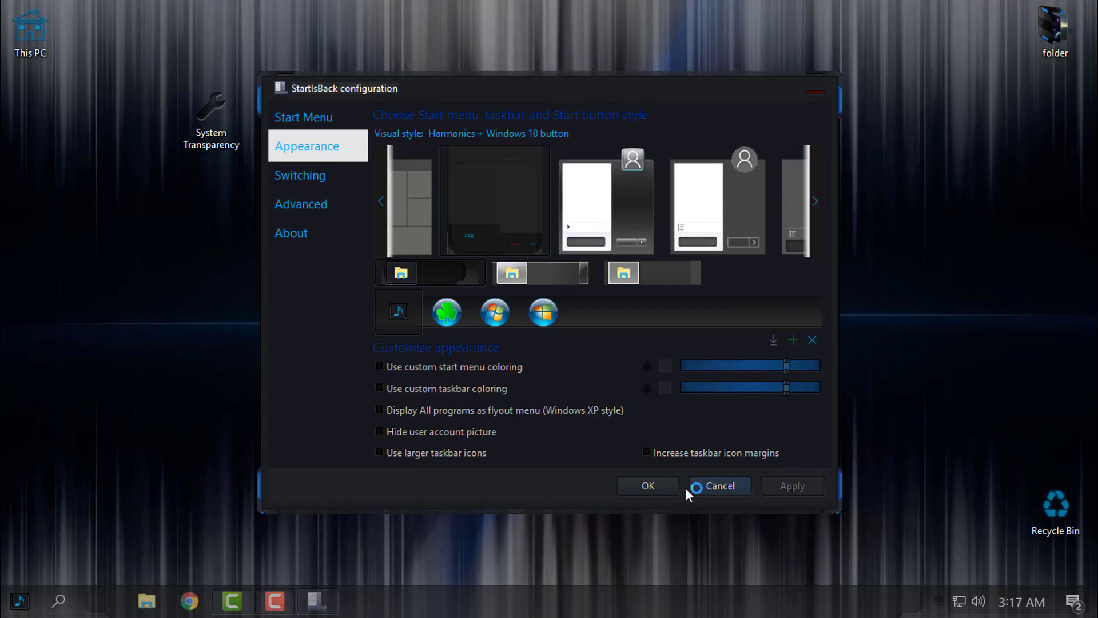
click(648, 485)
click(23, 598)
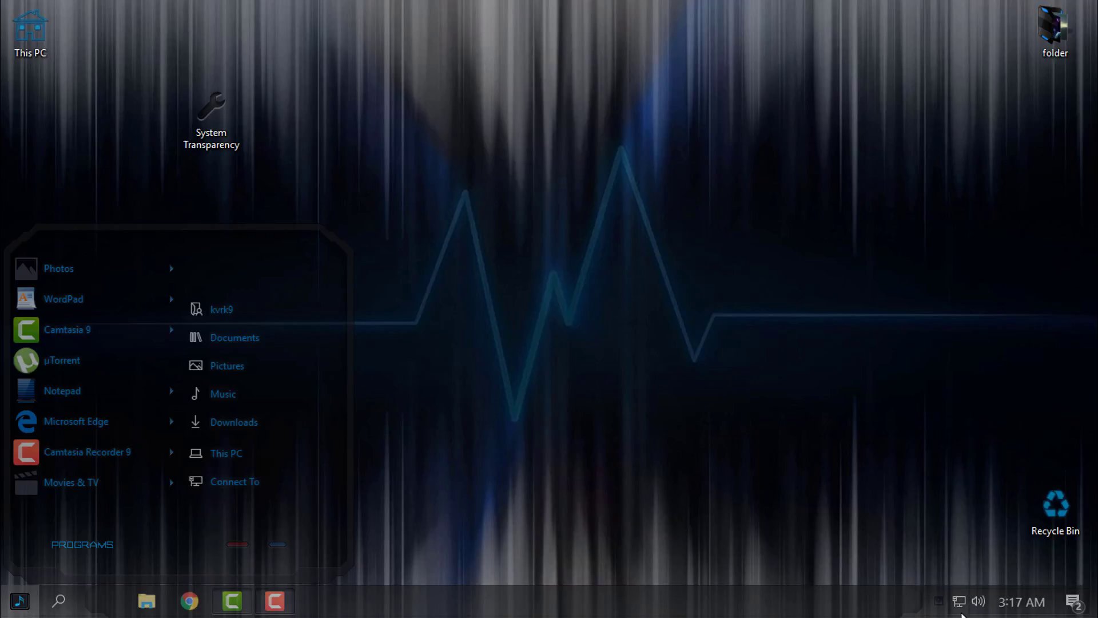
Reopen System Transparency's setup, confirm transparency 150, then clear the Start menu and notification.
click(939, 600)
right_click(929, 570)
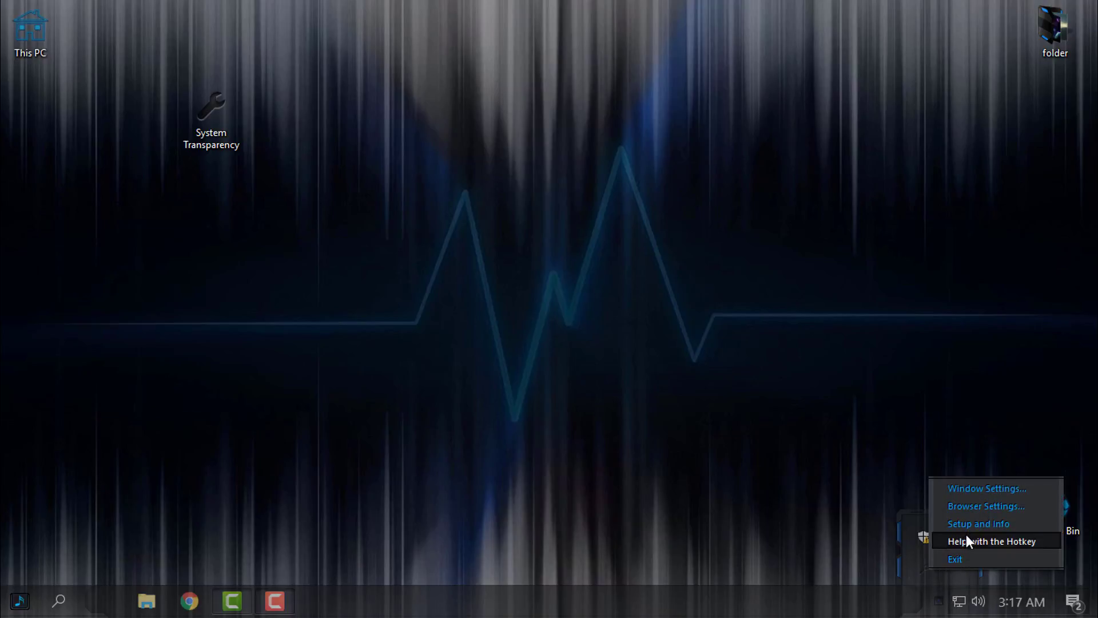
click(967, 525)
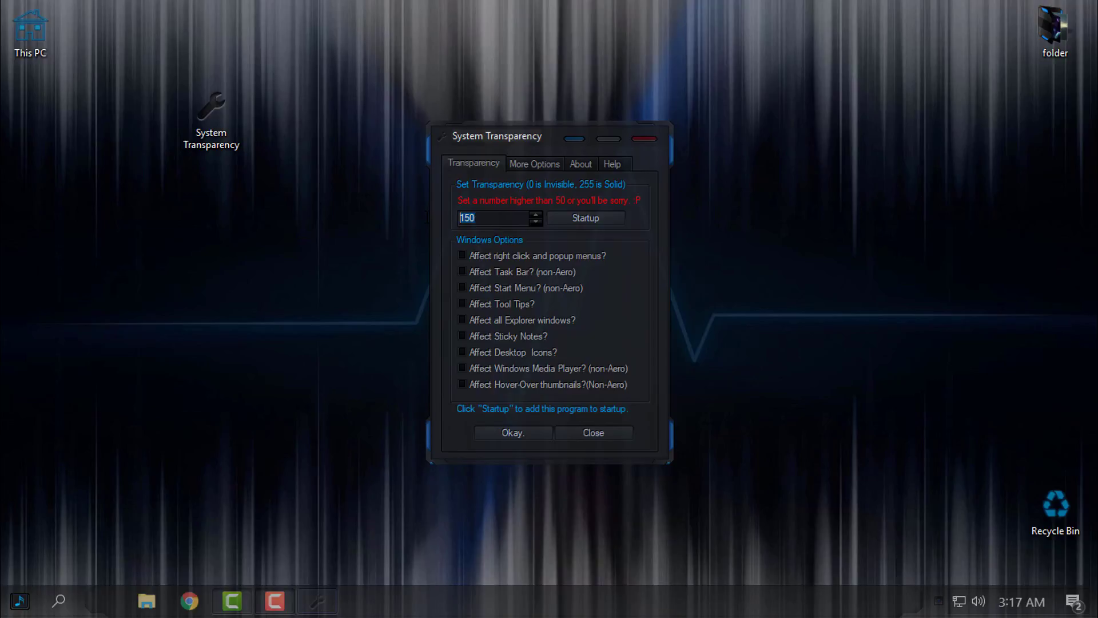
click(495, 433)
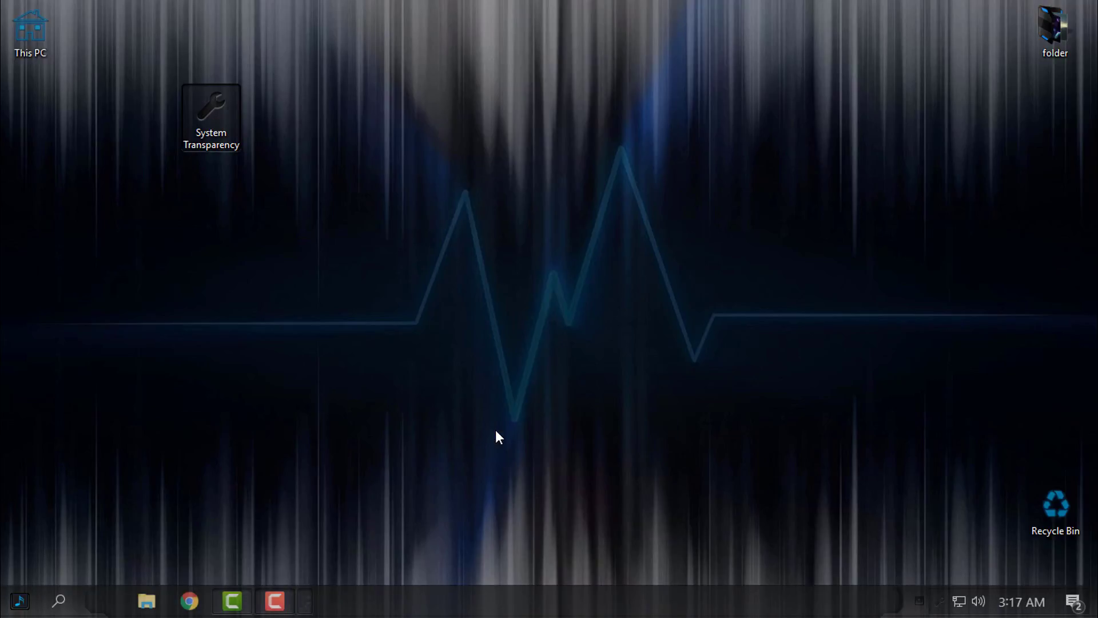
key(super)
click(1070, 495)
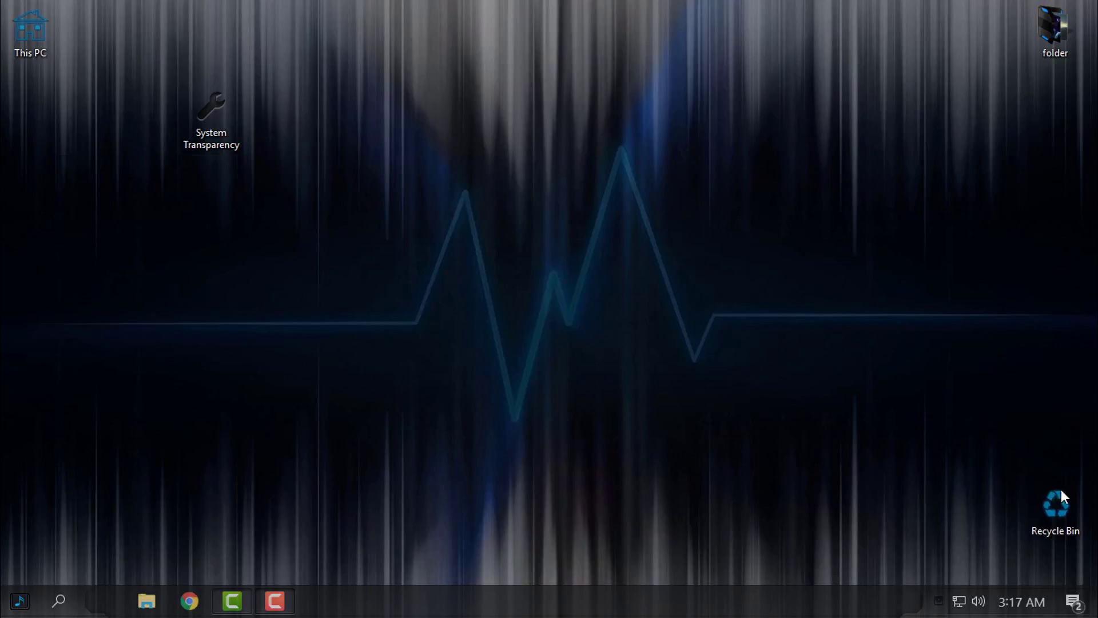
Set System Transparency's level from 150 to 230 and check the Start menu's transparency.
click(939, 600)
right_click(925, 568)
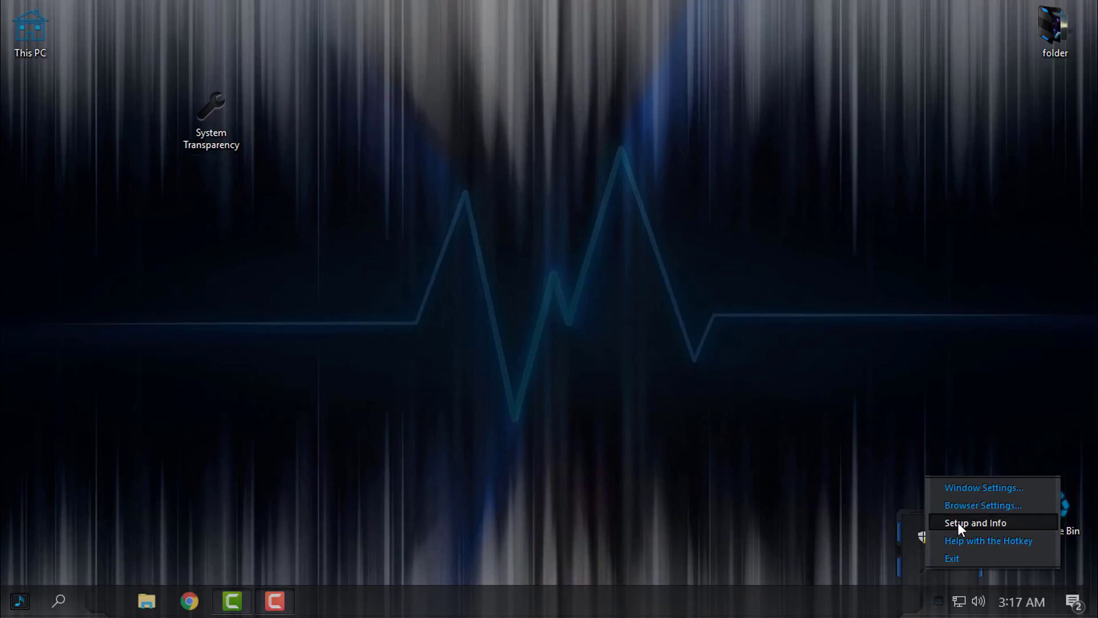
click(962, 523)
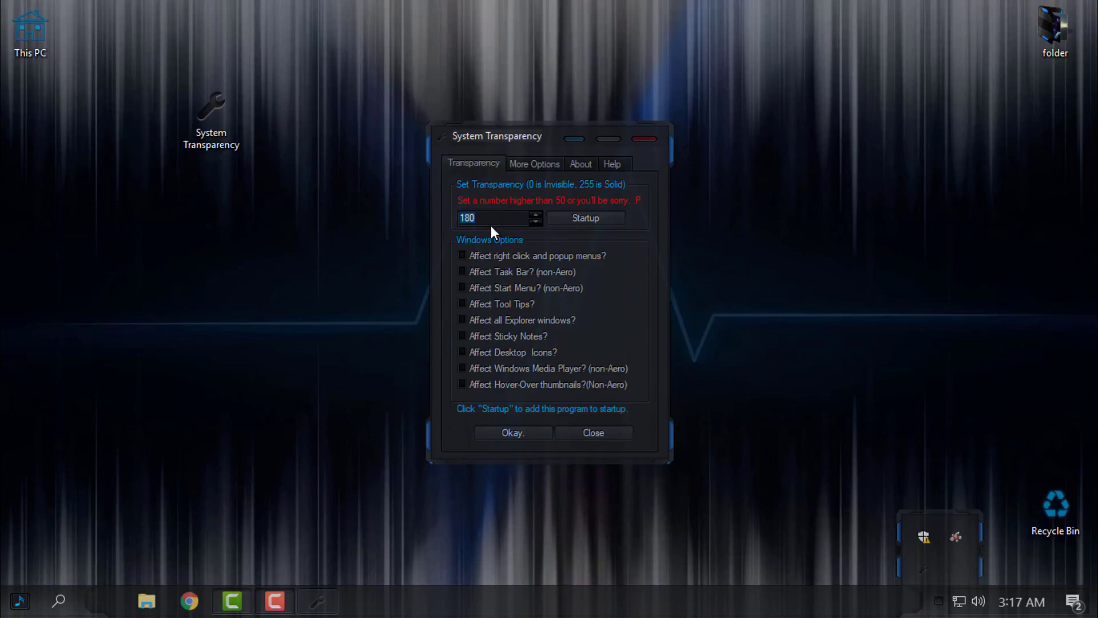
drag(481, 218, 452, 217)
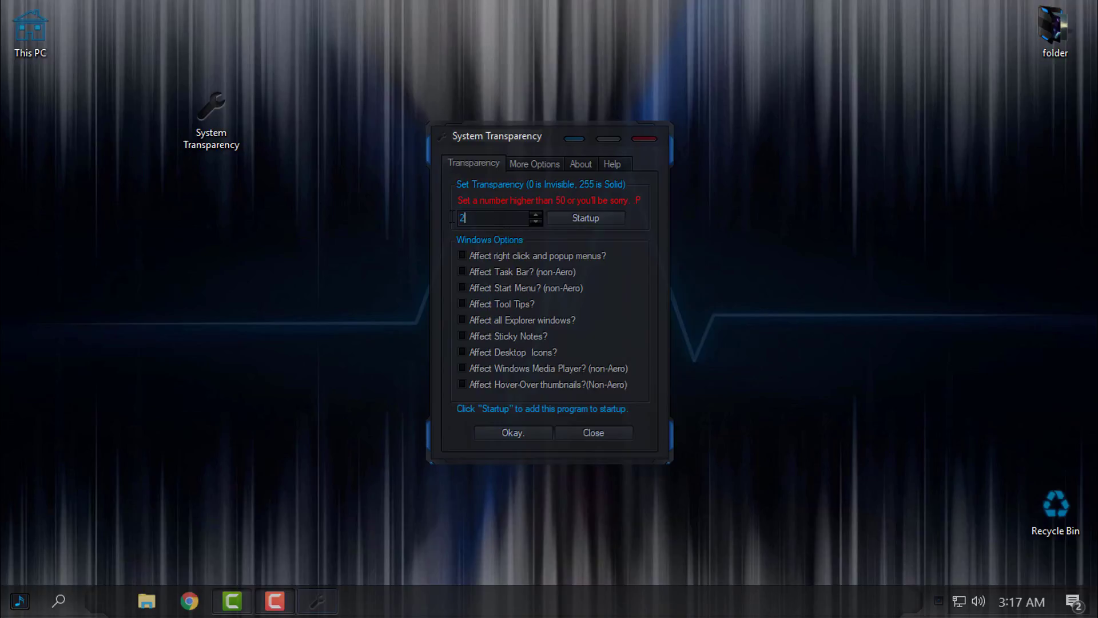
text(230)
click(516, 439)
key(super)
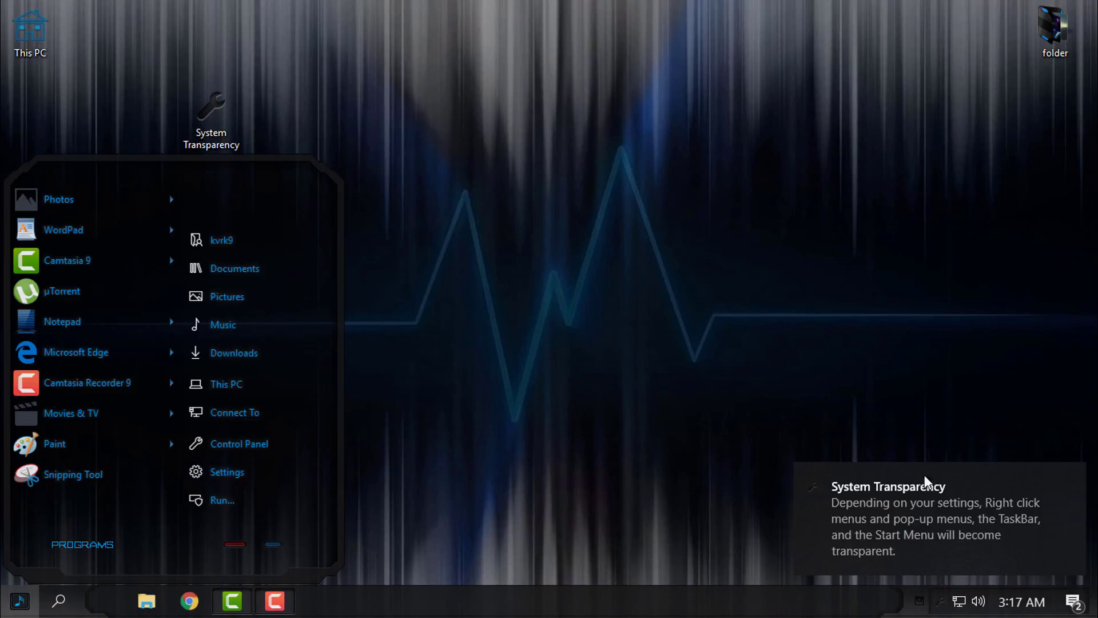
click(1071, 482)
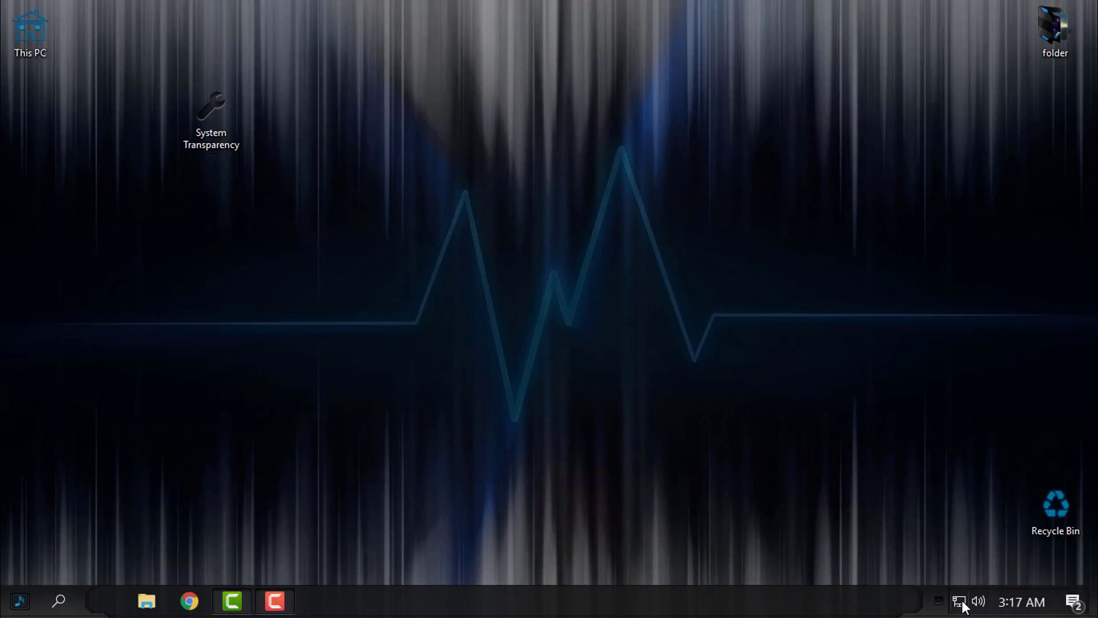
Reopen the tray tool's setup and raise the transparency level to 240.
click(940, 600)
right_click(925, 571)
click(966, 488)
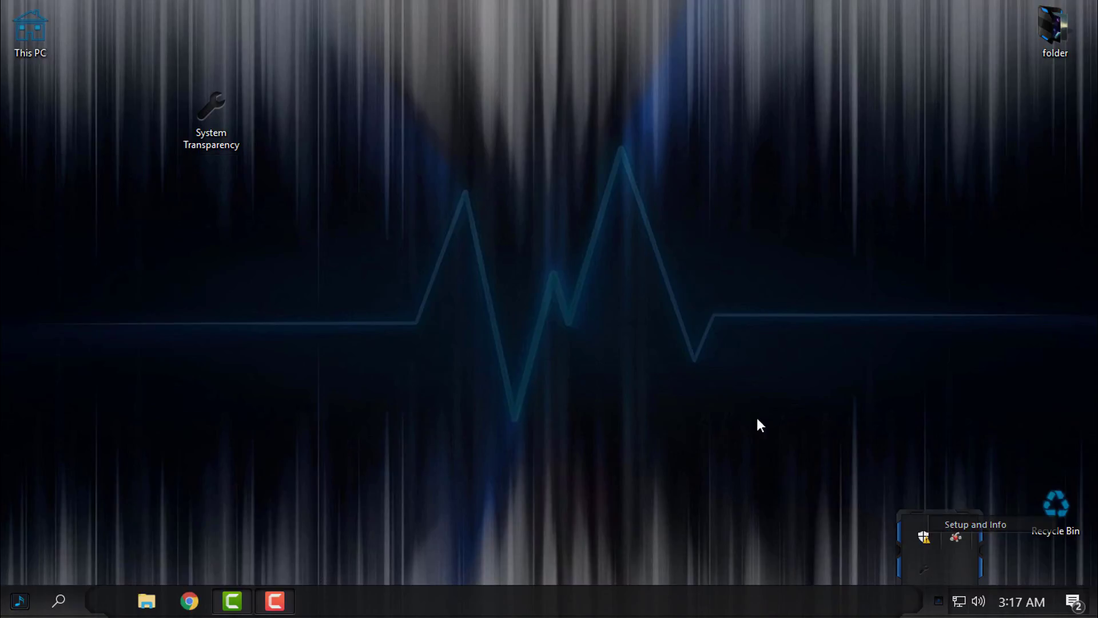
text(240)
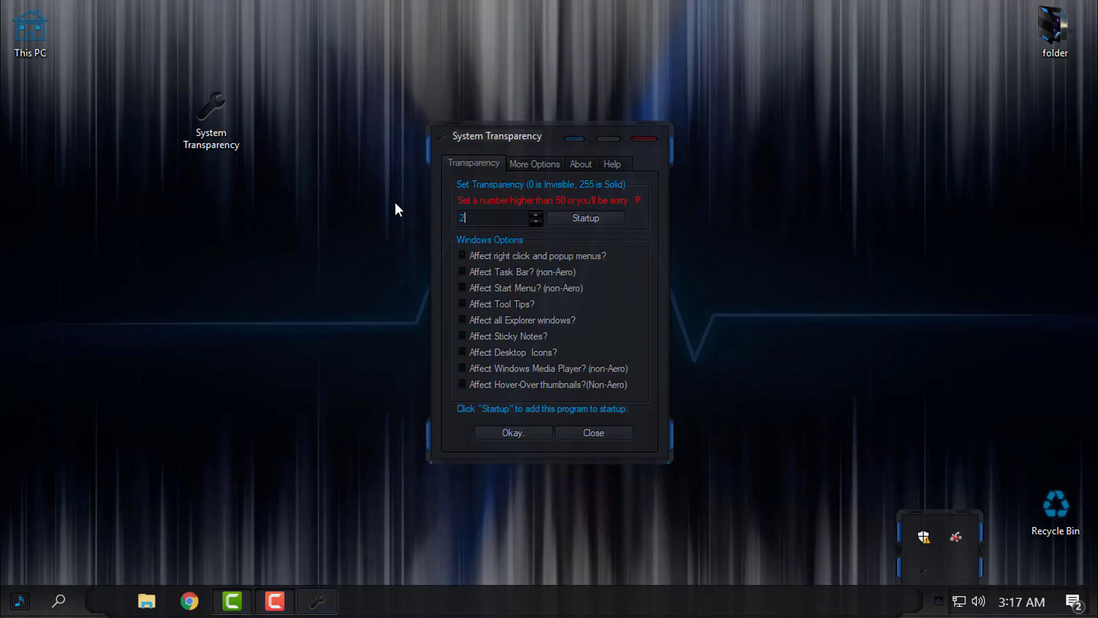
click(518, 430)
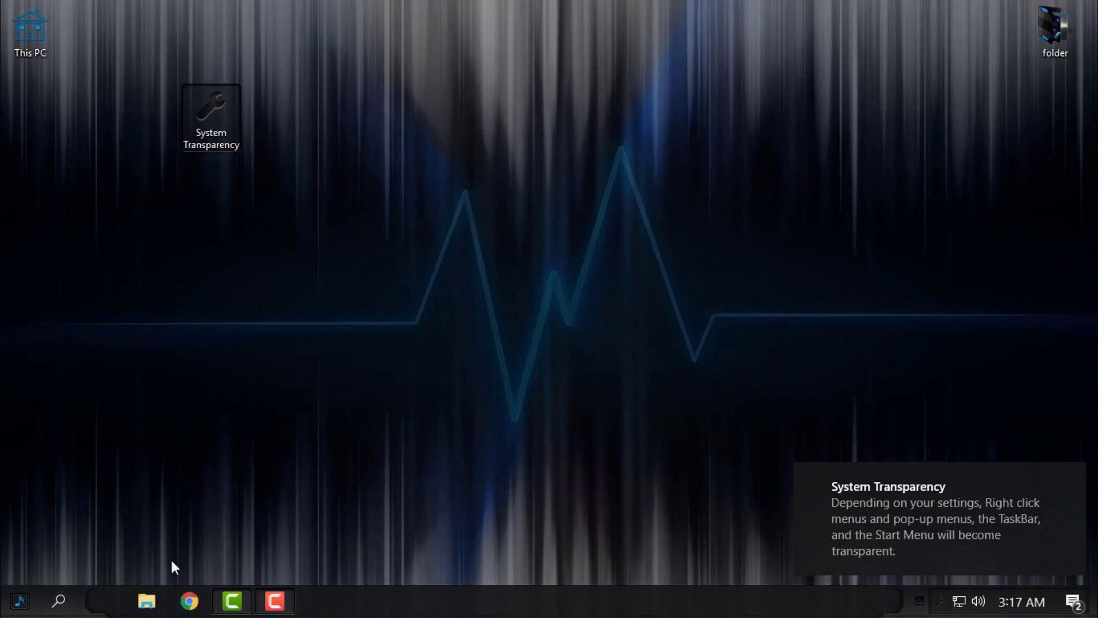
click(148, 598)
click(1073, 479)
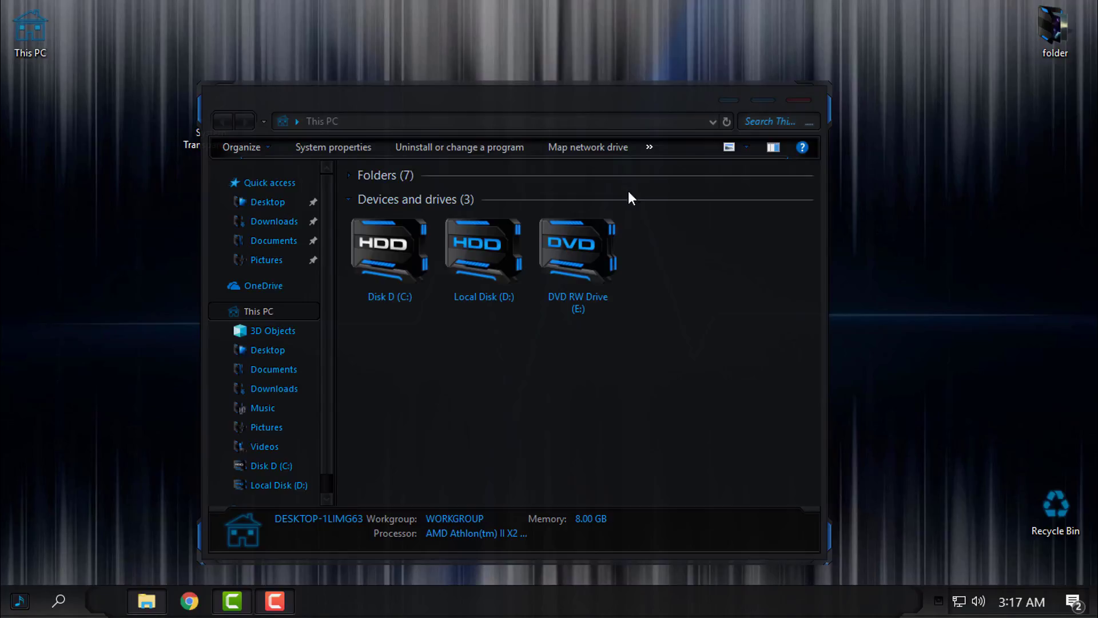
drag(534, 94, 580, 78)
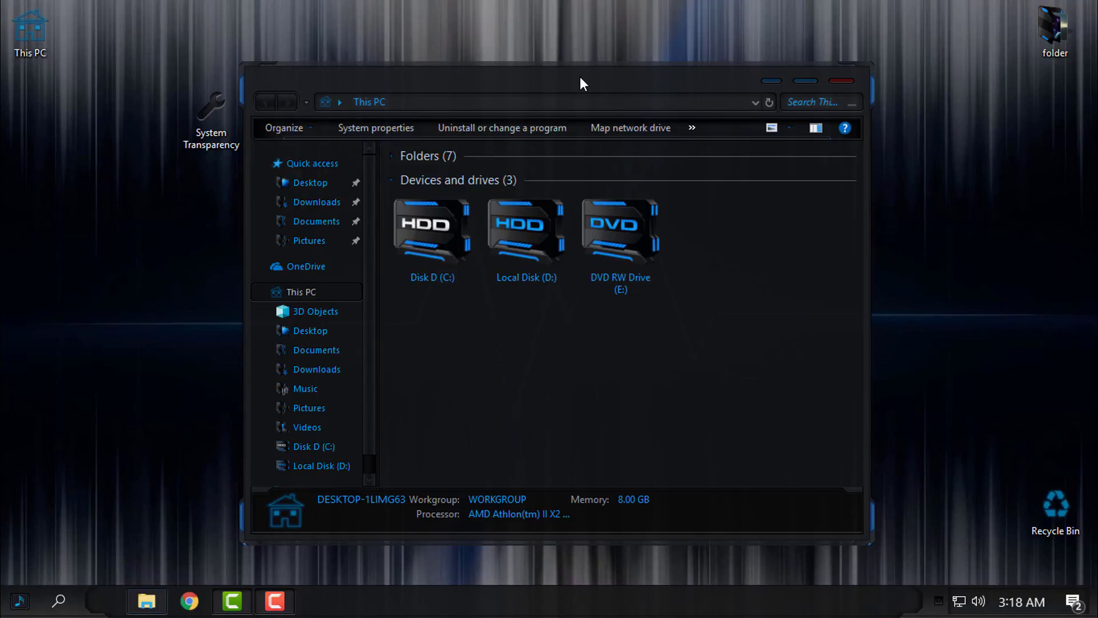
click(804, 80)
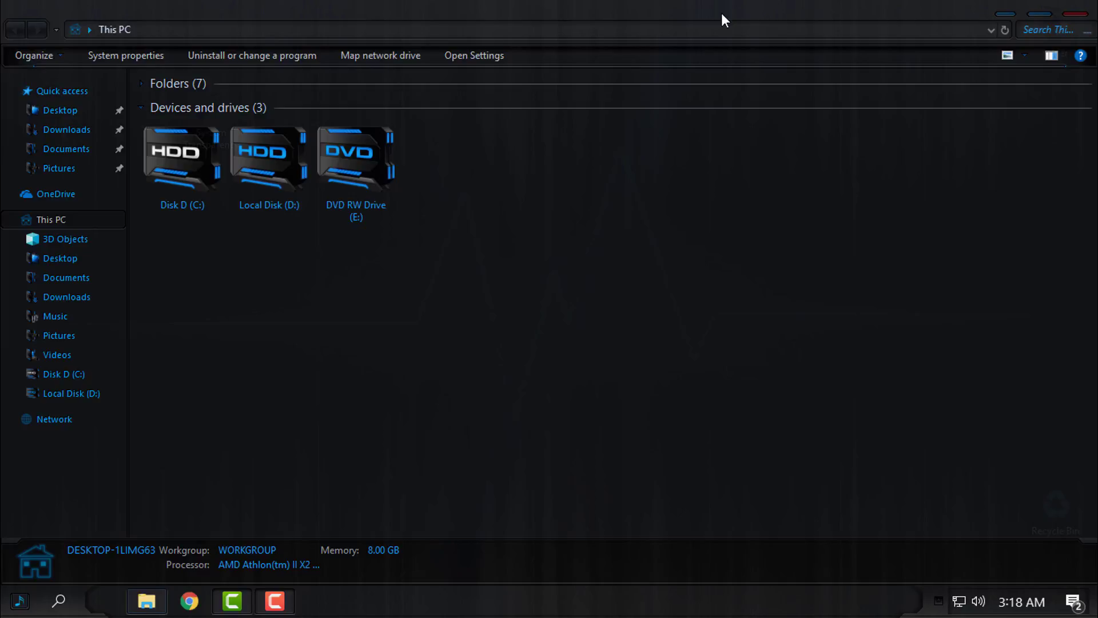
drag(722, 13, 510, 102)
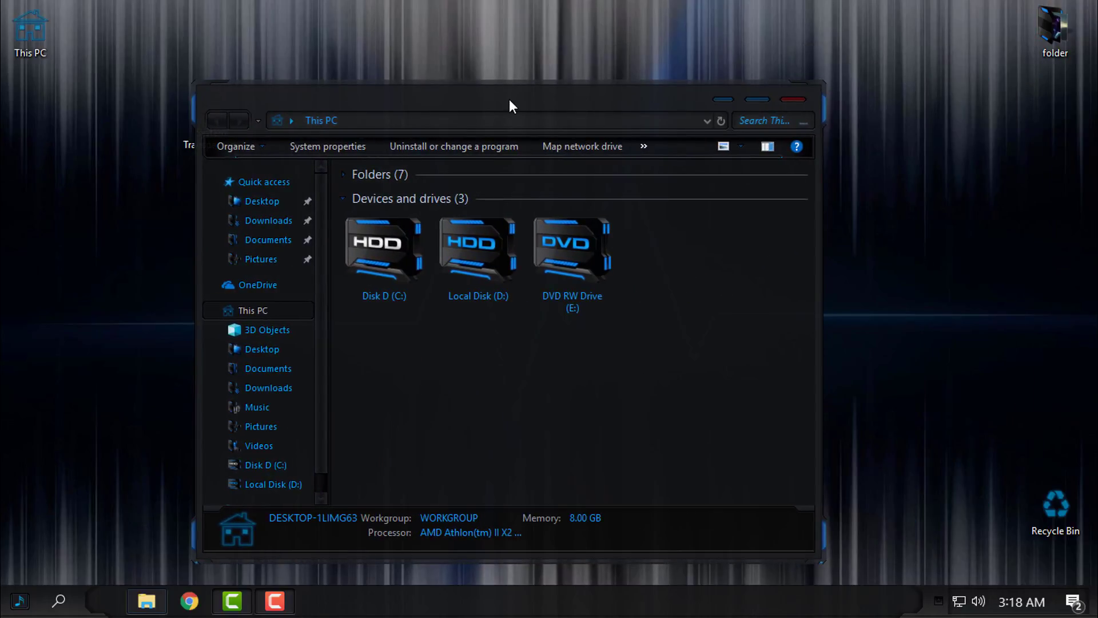
click(800, 101)
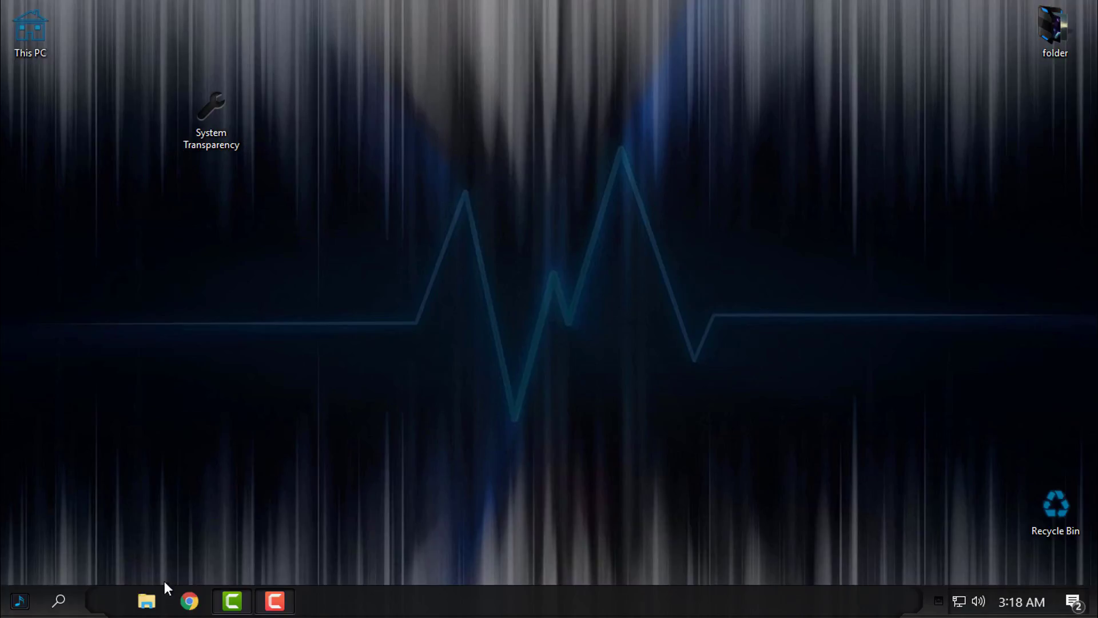
click(154, 604)
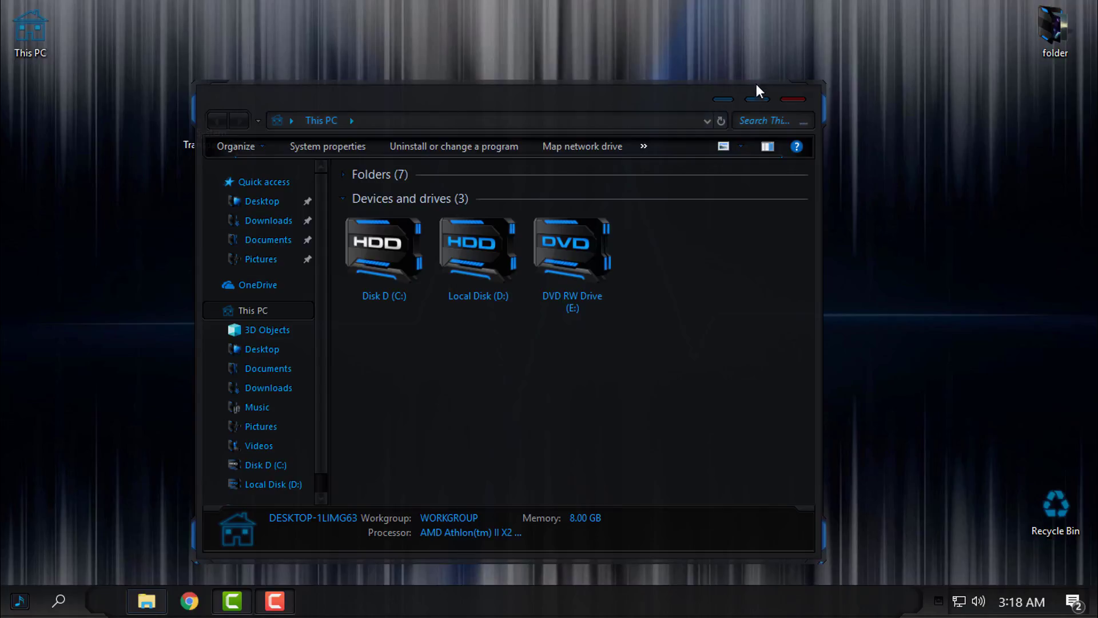
drag(759, 91, 698, 62)
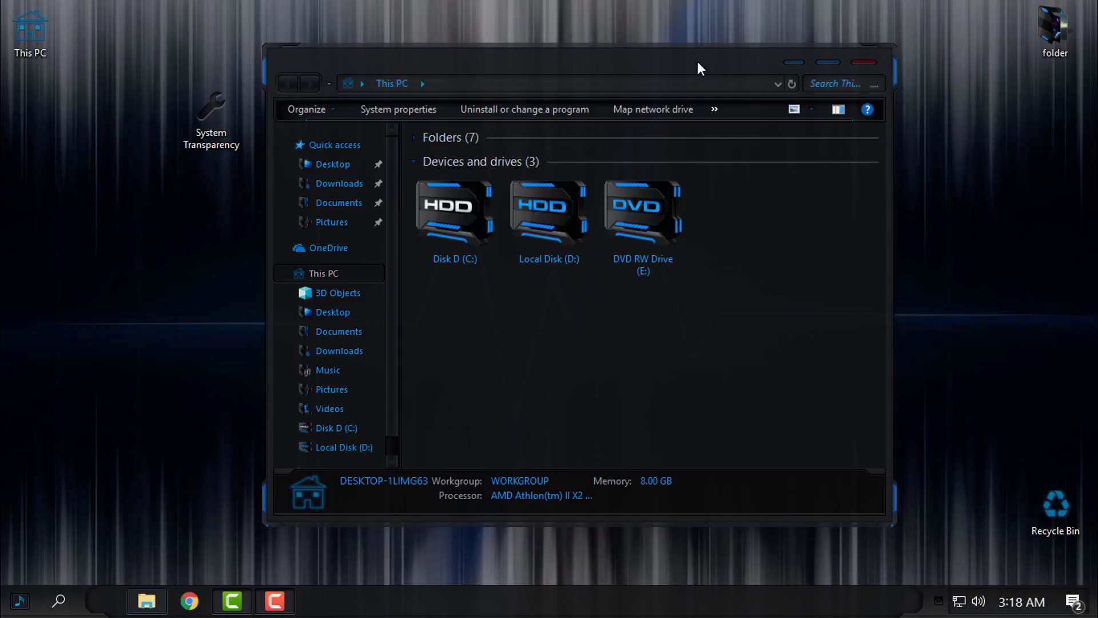
click(865, 62)
click(832, 63)
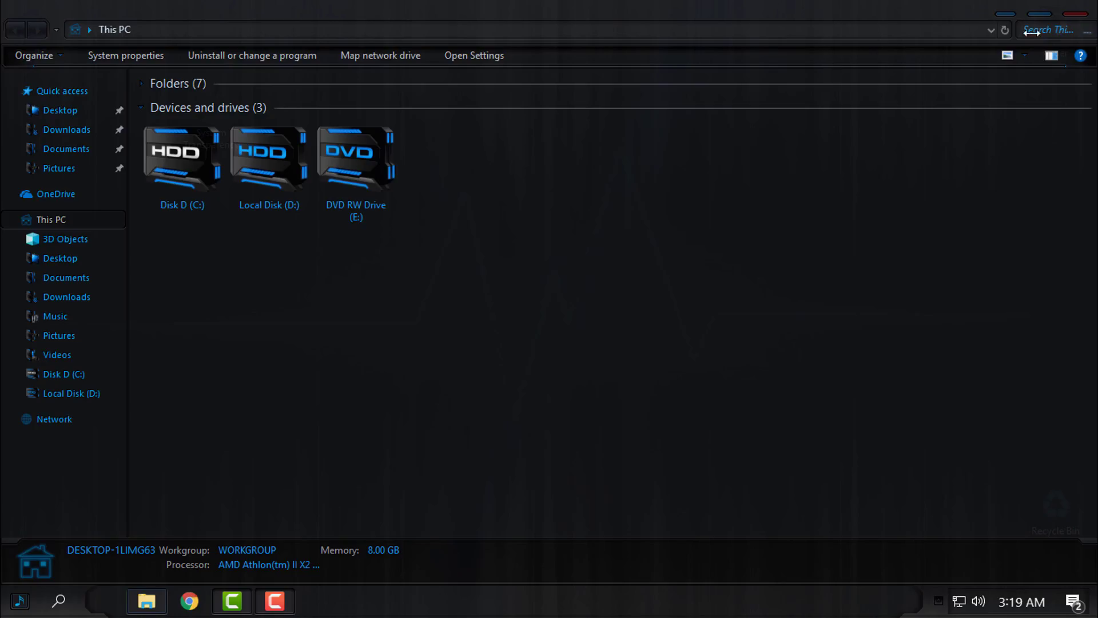
click(1077, 15)
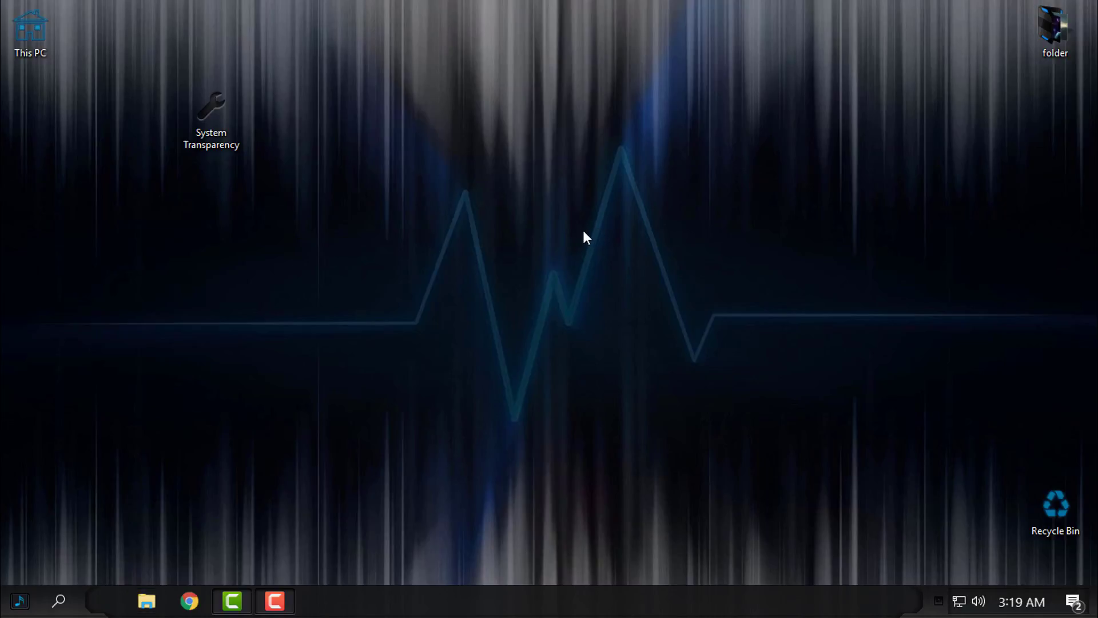